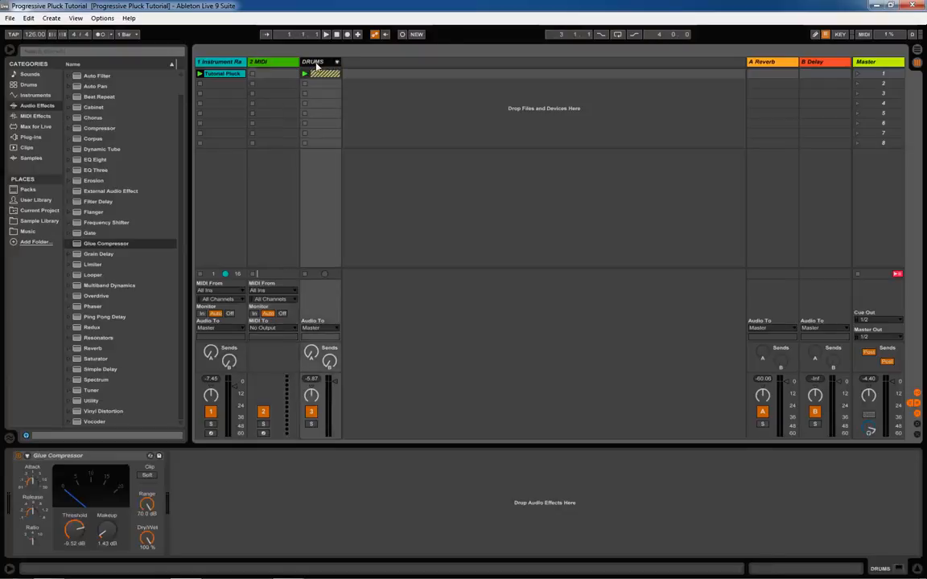
# Step: Play the finished pluck together with the drums and solo the Instrument Rack track to hear it alone
pyautogui.click(224, 61)
pyautogui.click(251, 59)
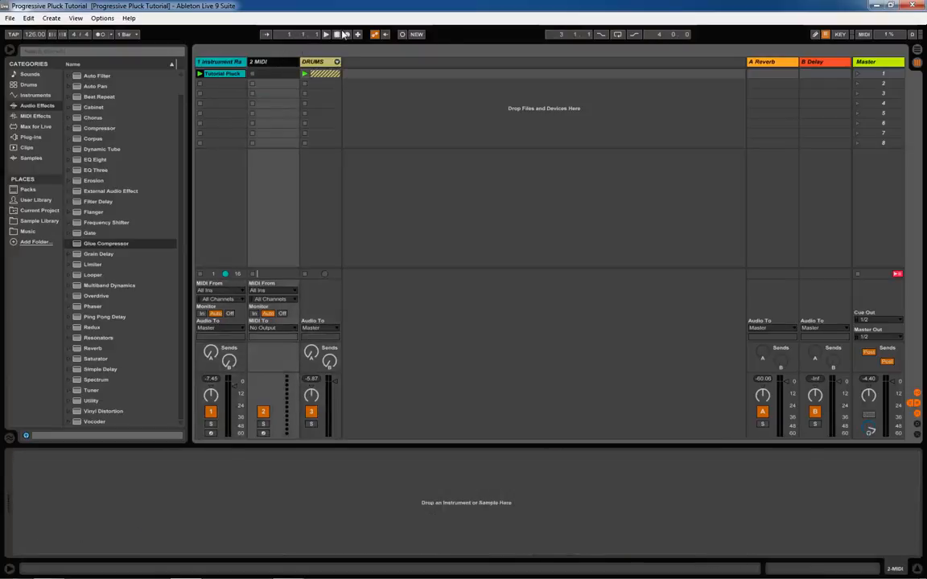
pyautogui.click(304, 74)
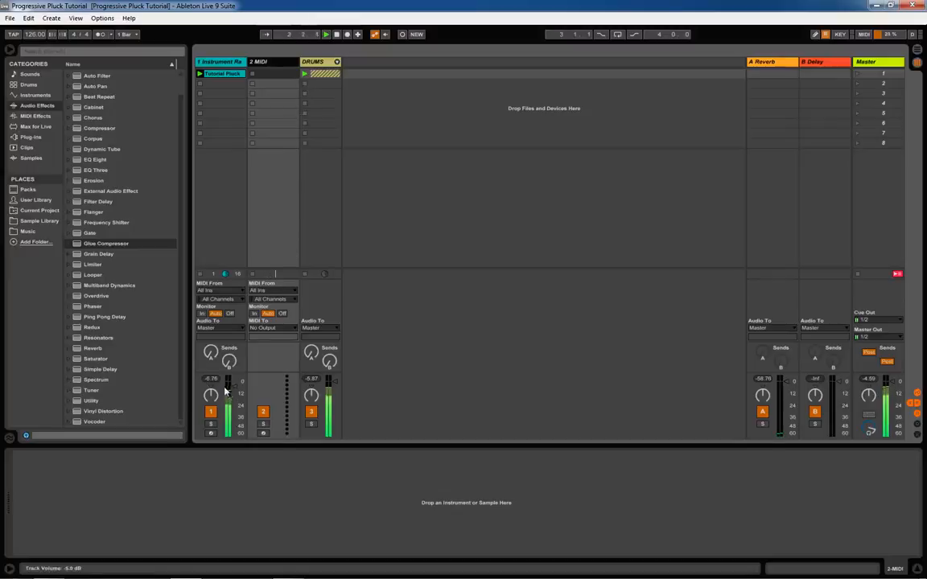
pyautogui.click(210, 426)
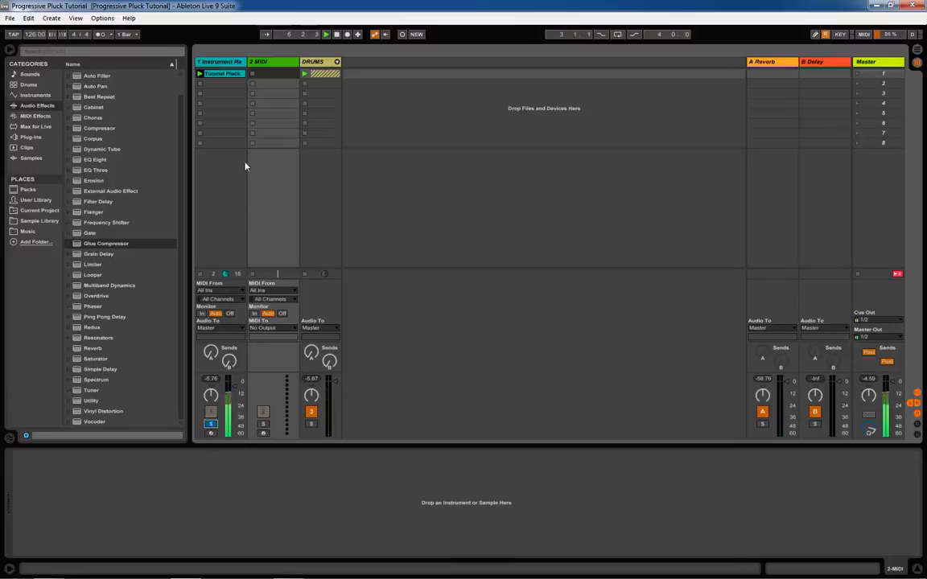
# Step: Group the audio effects that follow Analog on the Instrument Rack track into an Audio Effect Rack
pyautogui.click(222, 65)
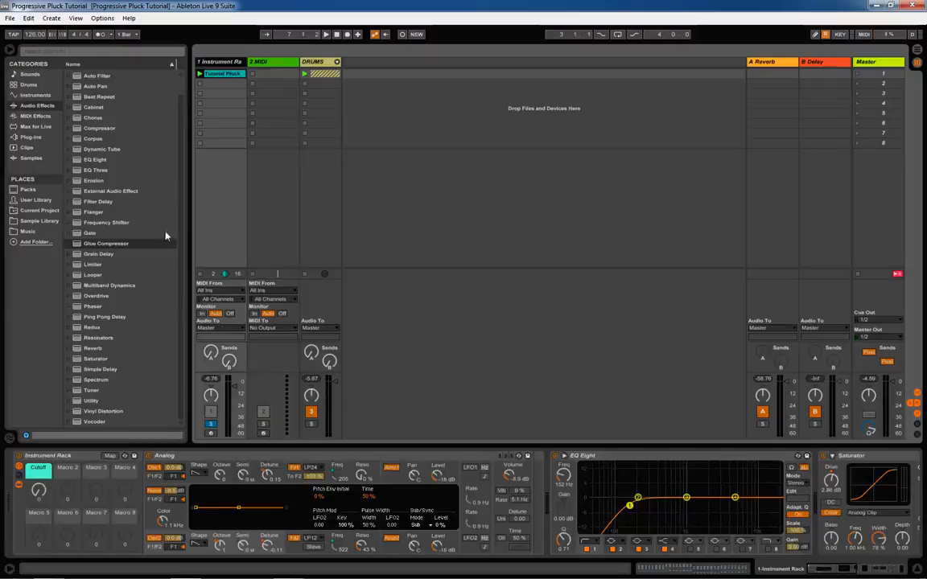
pyautogui.click(181, 460)
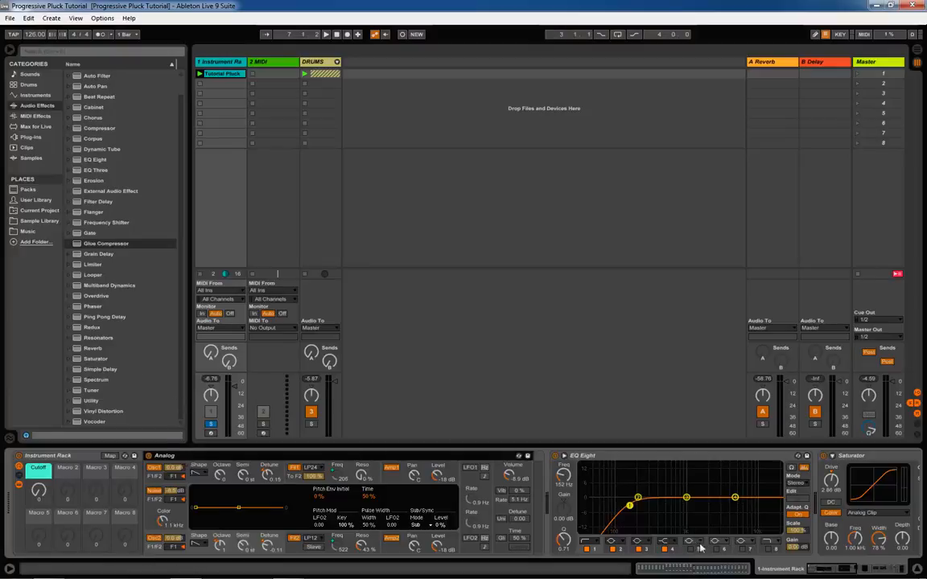
pyautogui.moveTo(827, 570); pyautogui.dragTo(796, 570)
pyautogui.moveTo(818, 568)
pyautogui.mouseDown()
pyautogui.moveTo(881, 568)
pyautogui.moveTo(832, 572)
pyautogui.mouseUp()
pyautogui.click(775, 455)
pyautogui.hotkey('ctrl', 'g')
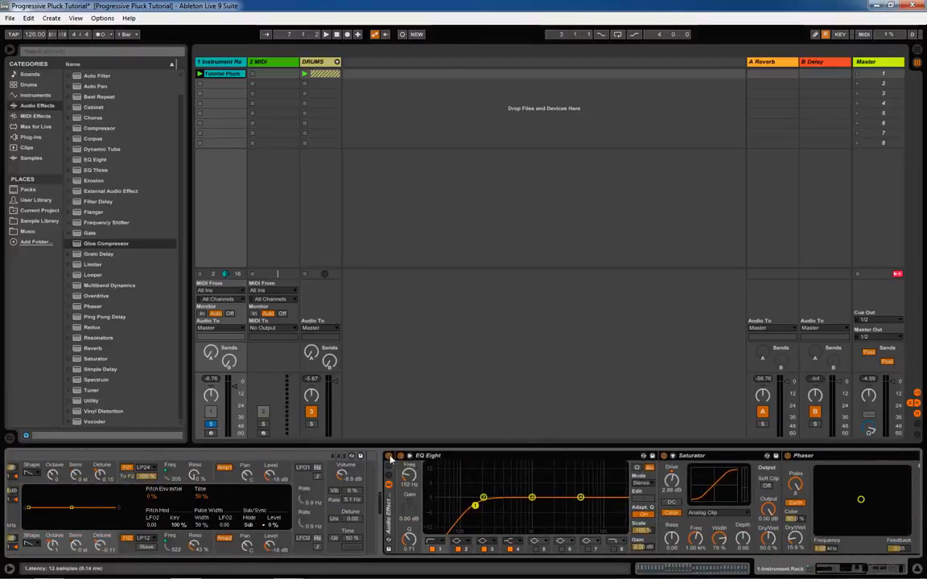
# Step: Bypass the Audio Effect Rack to audition the pluck dry, and re-enable the rack to compare the processed sound
pyautogui.click(389, 457)
pyautogui.moveTo(853, 570); pyautogui.dragTo(790, 571)
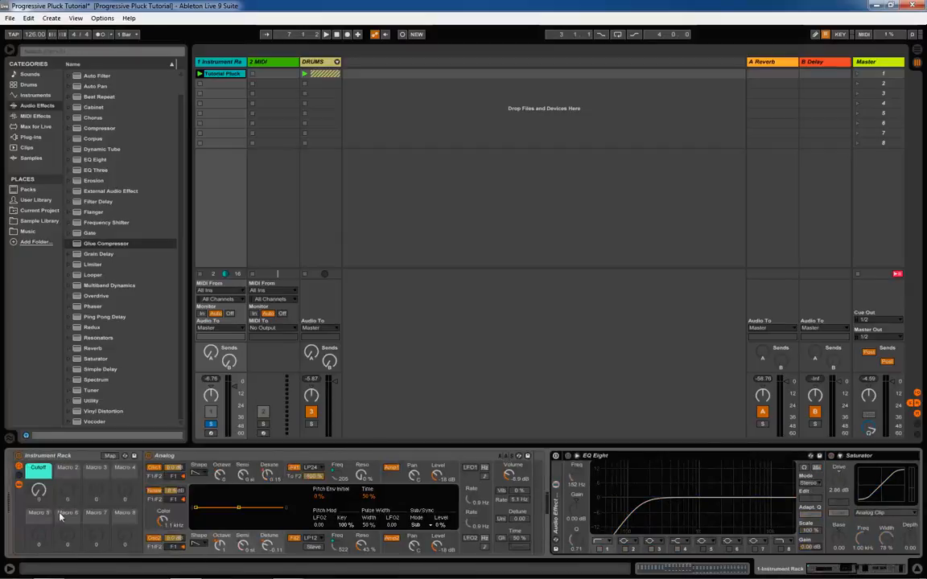
pyautogui.press('space')
pyautogui.click(555, 457)
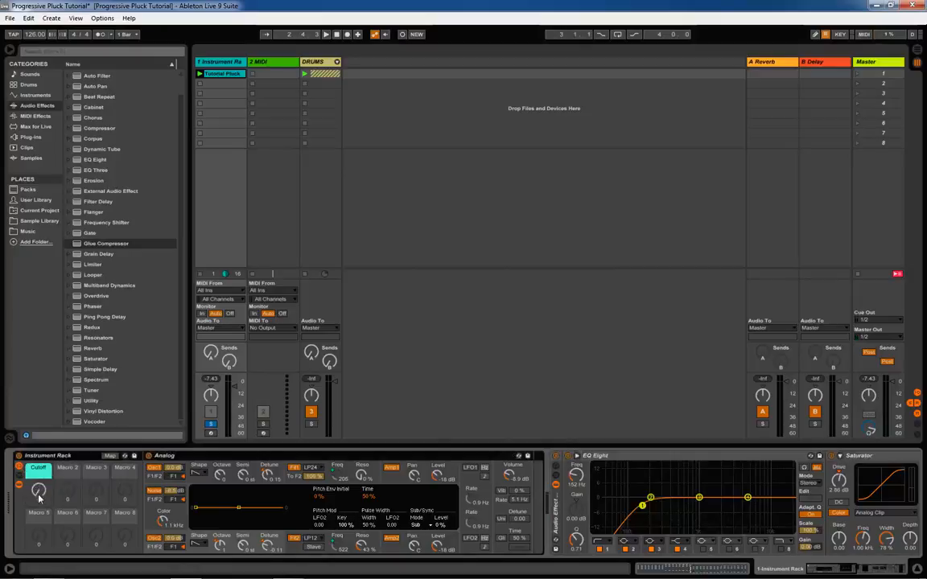
# Step: Sweep the Cutoff macro to audition its effect on the pluck and return it to 0
pyautogui.moveTo(39, 499); pyautogui.dragTo(39, 523)
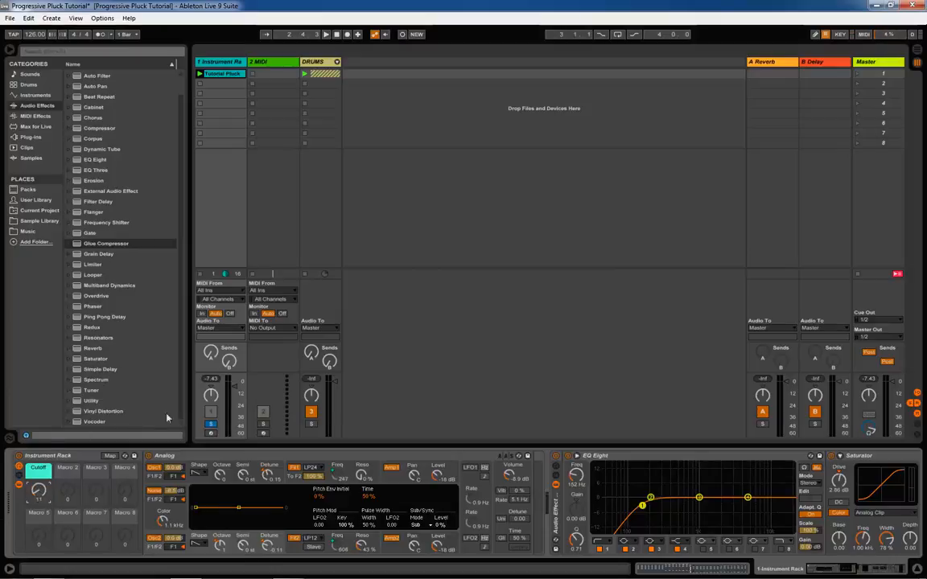
pyautogui.moveTo(39, 492); pyautogui.dragTo(39, 450)
pyautogui.press('space')
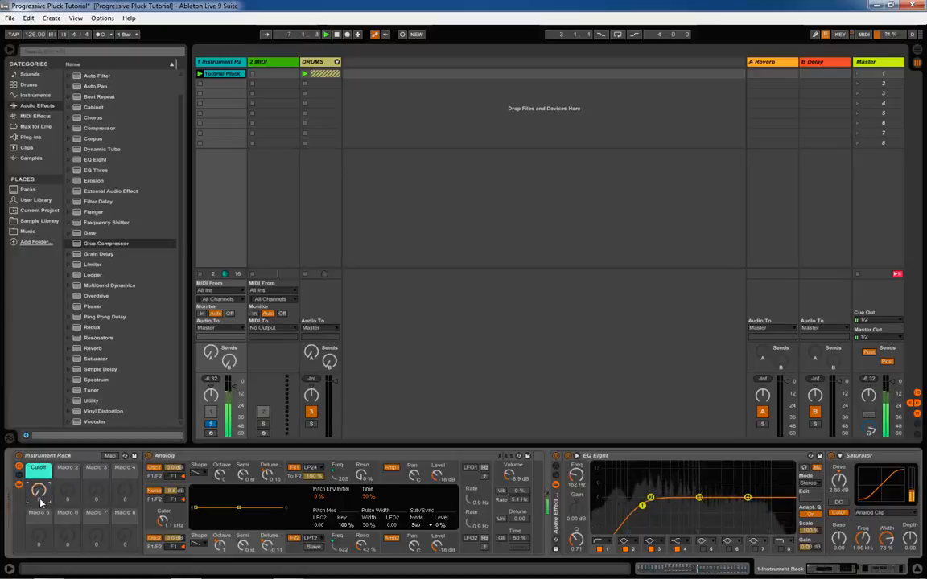
pyautogui.press('space')
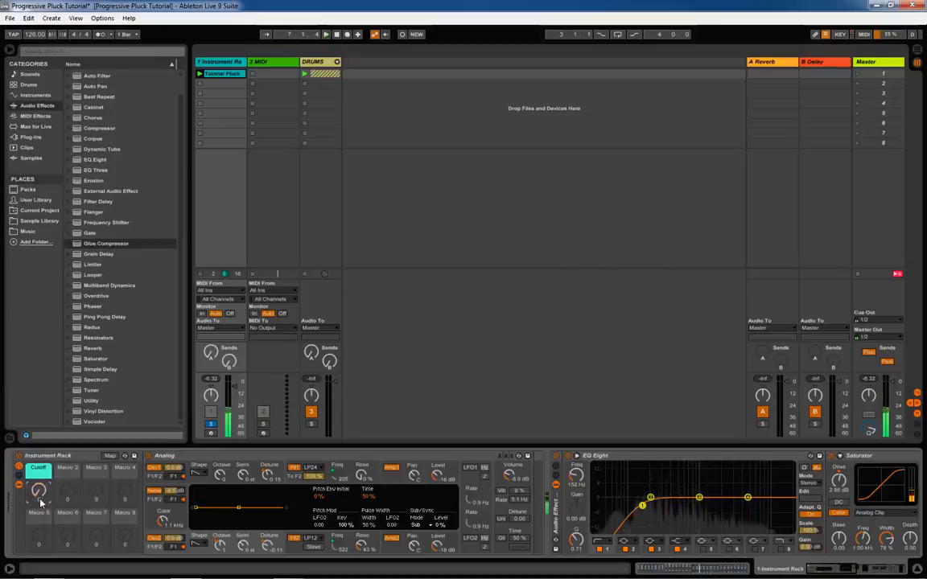
# Step: Turn off solo on the Instrument Rack track and mute the track
pyautogui.click(212, 425)
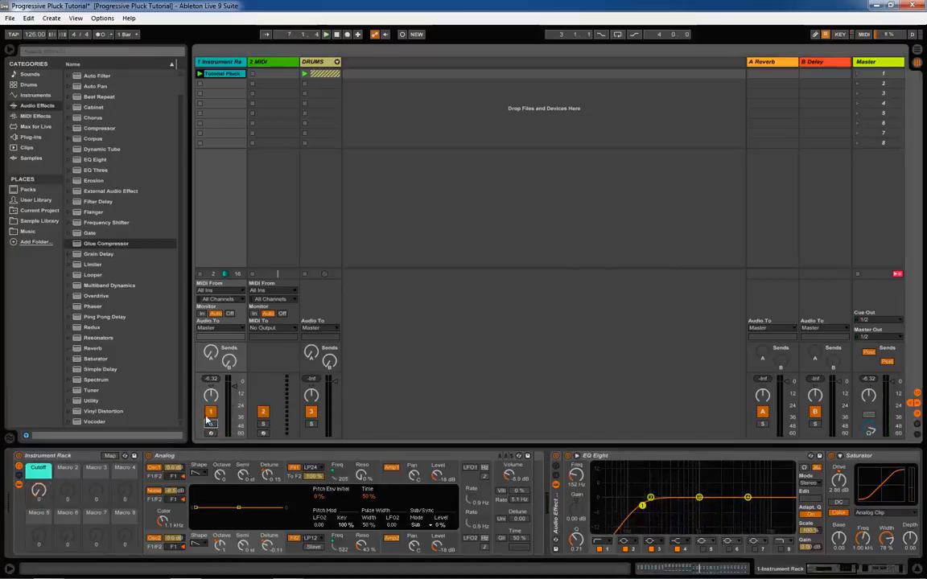
pyautogui.click(219, 65)
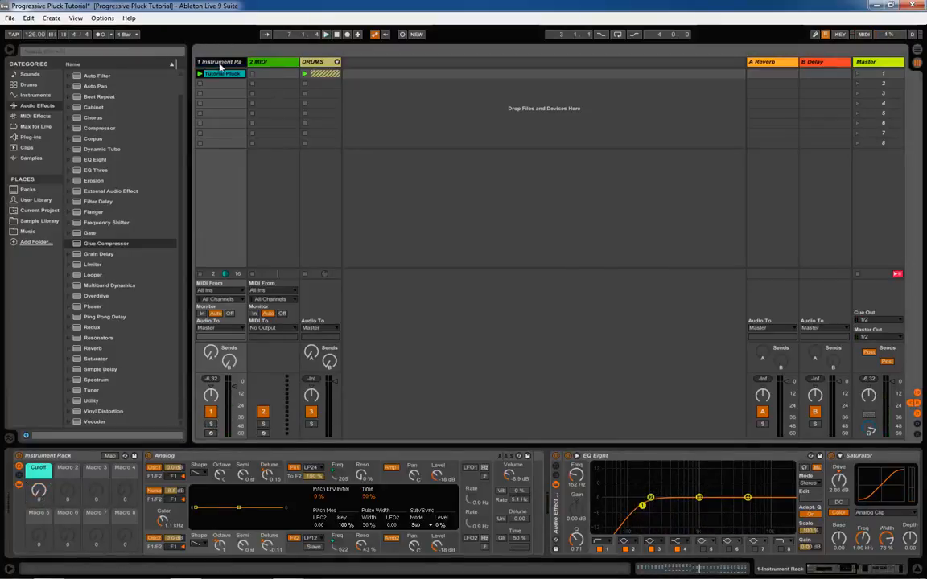
pyautogui.click(211, 411)
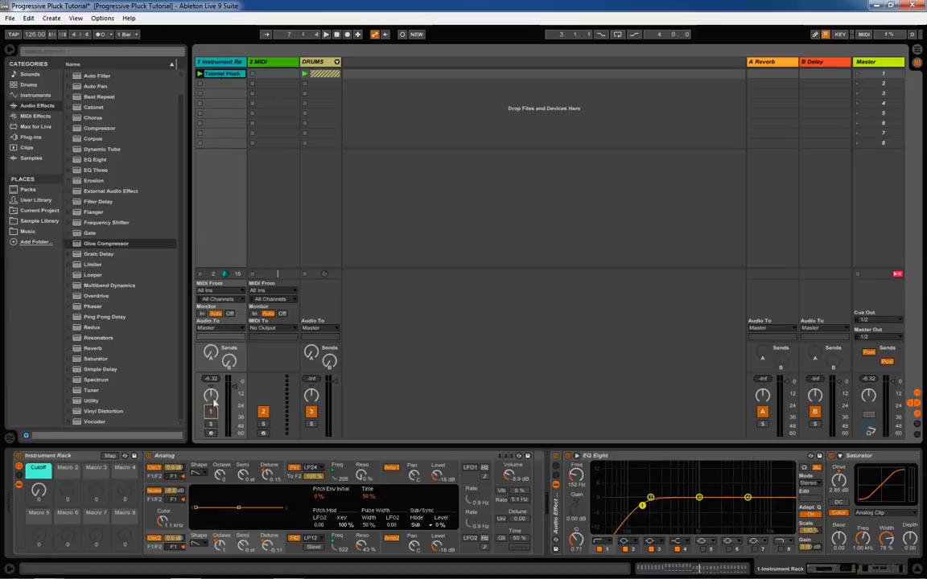
# Step: Copy the Tutorial Pluck clip to the first slot of the 2 MIDI track and narrow the Instrument Rack track
pyautogui.doubleClick(226, 76)
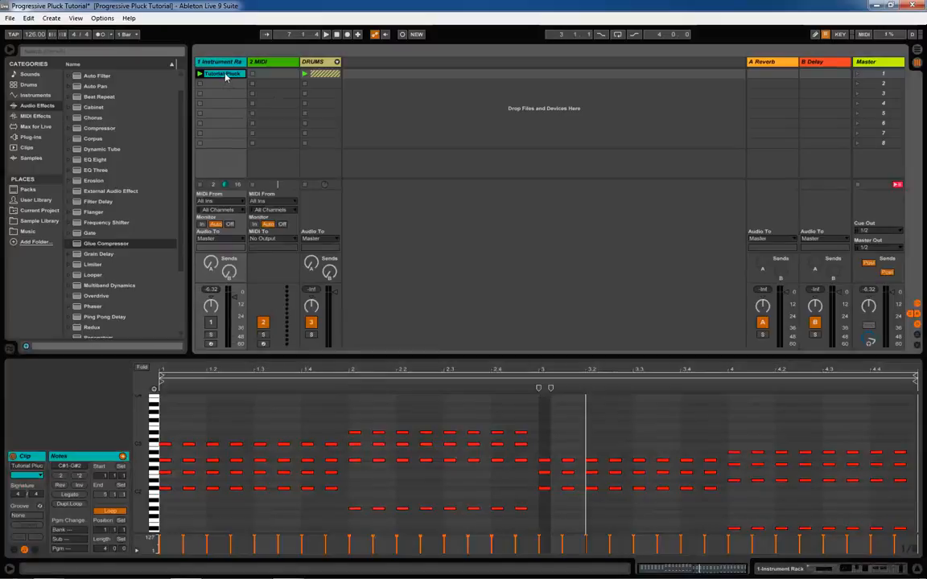
pyautogui.moveTo(226, 77); pyautogui.dragTo(273, 74)
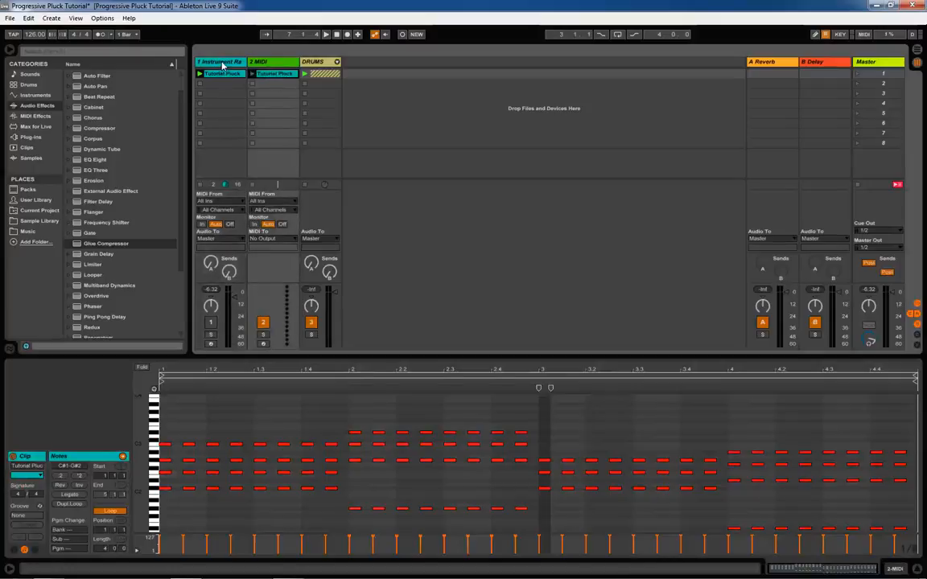
pyautogui.click(222, 63)
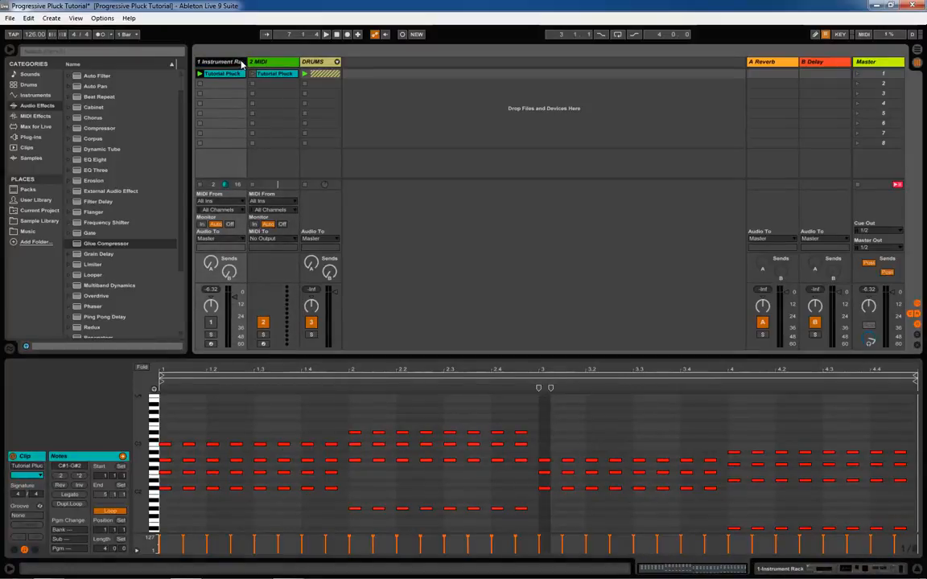
pyautogui.moveTo(244, 61); pyautogui.dragTo(223, 62)
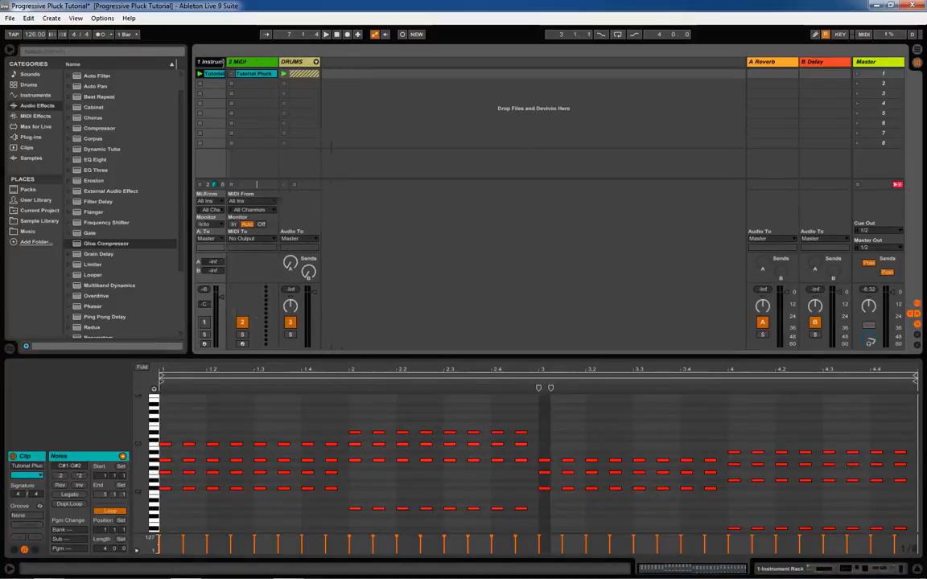
# Step: Mute the DRUMS group track
pyautogui.click(246, 64)
pyautogui.click(293, 65)
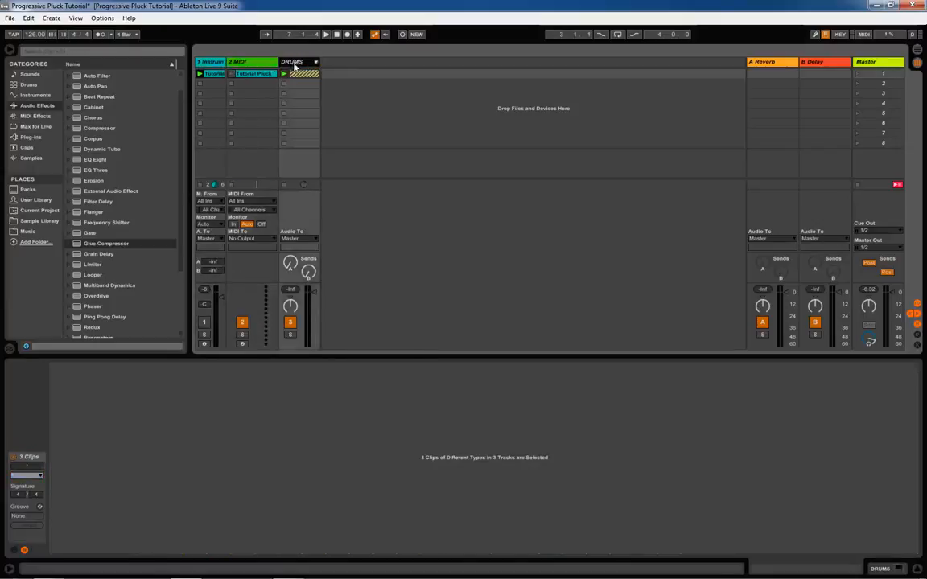
pyautogui.click(291, 323)
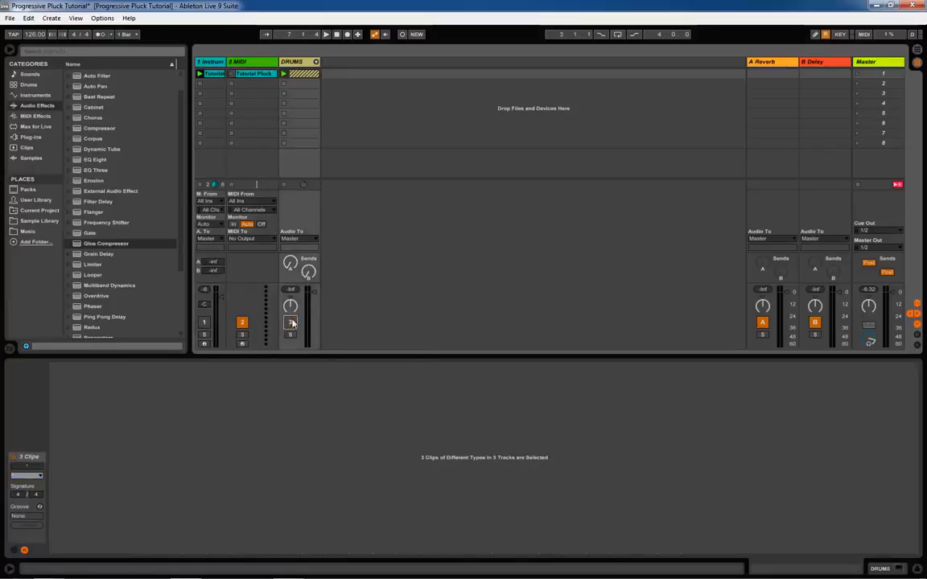
# Step: Load the default Analog instrument onto the 2 MIDI track
pyautogui.click(234, 74)
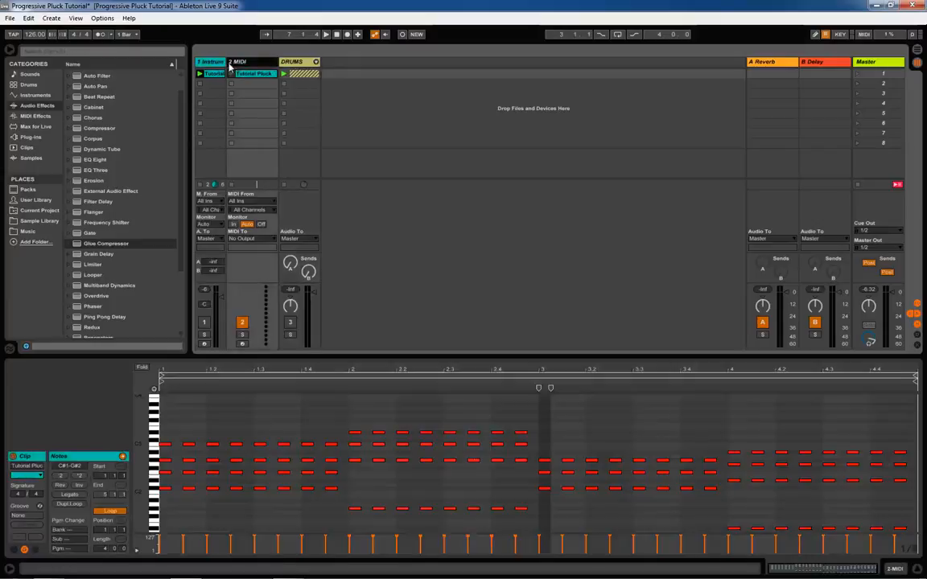
pyautogui.click(32, 96)
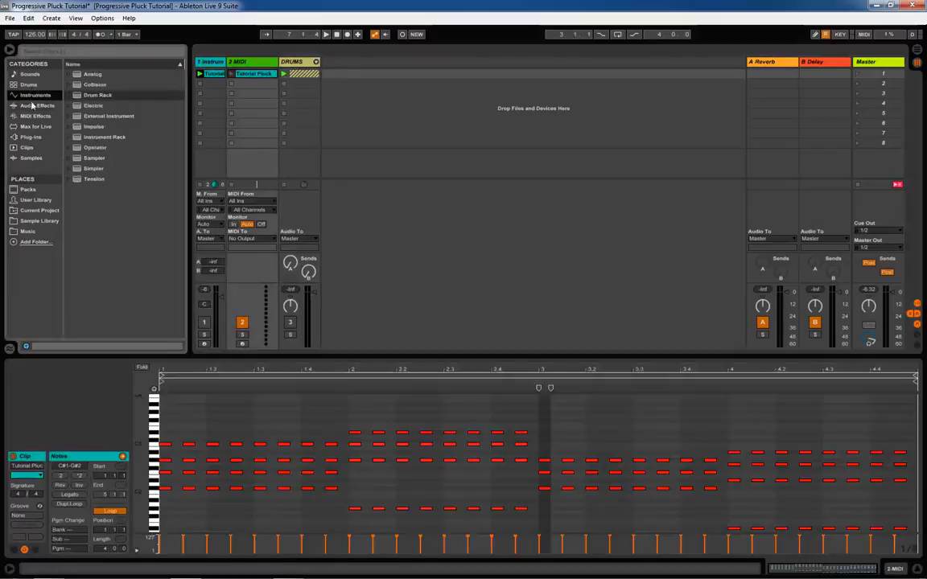
pyautogui.doubleClick(93, 74)
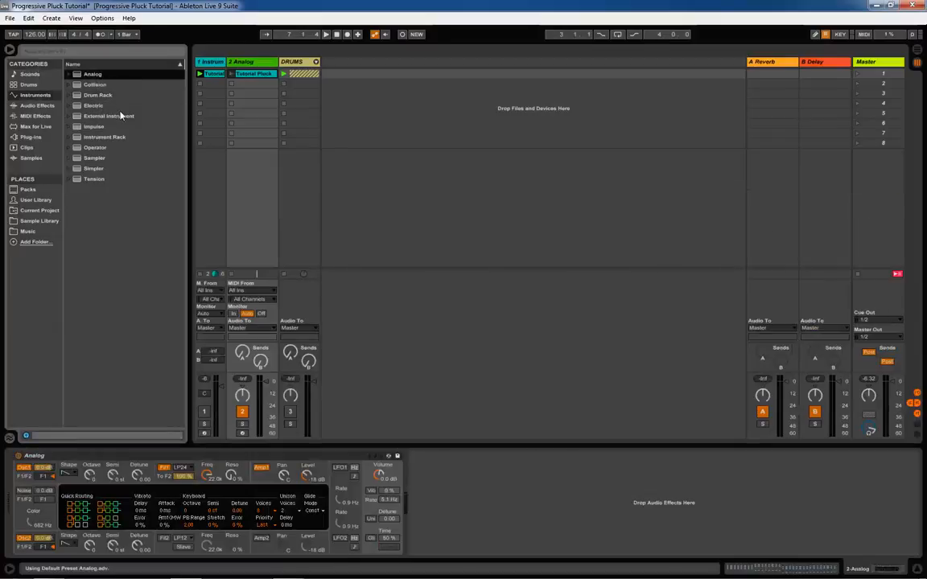
# Step: Play the copied clip on the new Analog track and lower the track volume to -18.3 dB
pyautogui.click(230, 74)
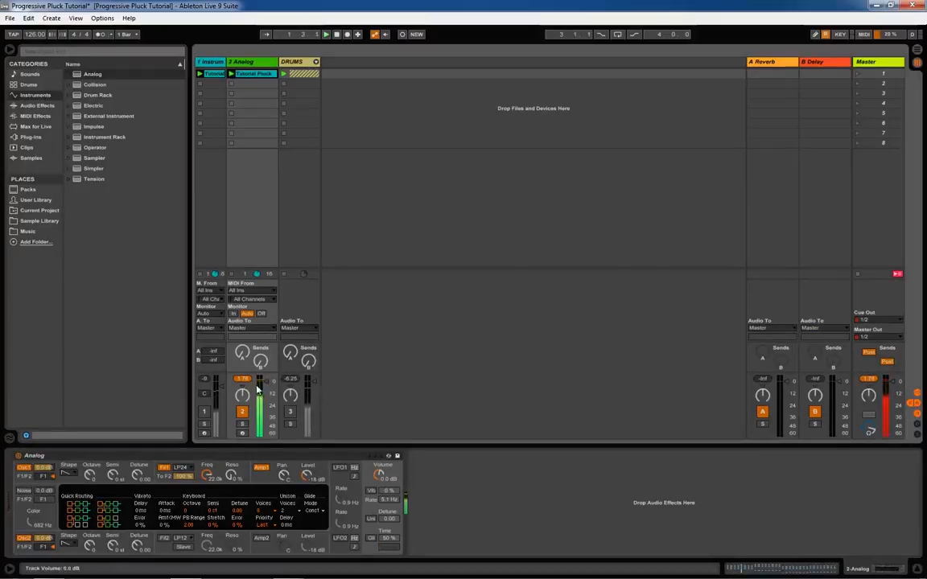
pyautogui.moveTo(265, 386); pyautogui.dragTo(262, 404)
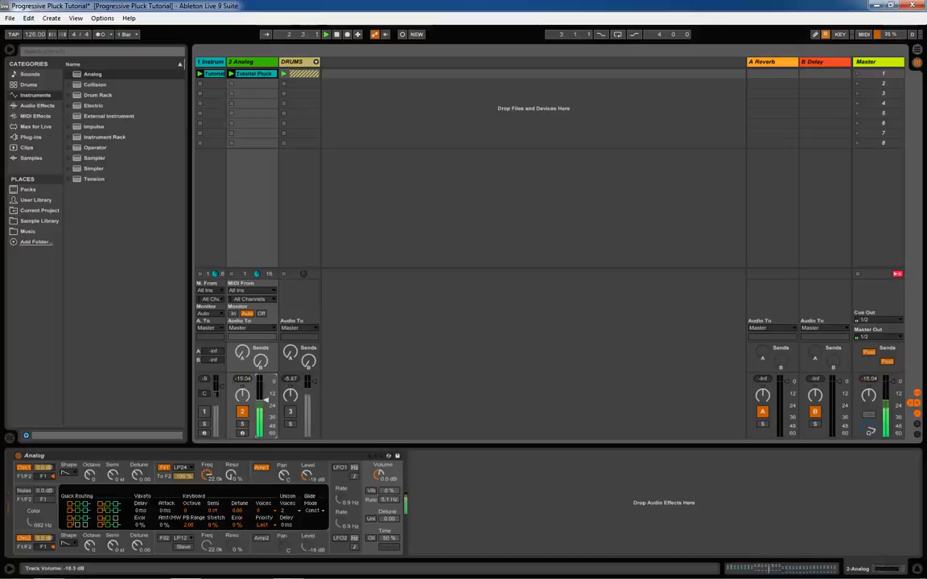
pyautogui.press('space')
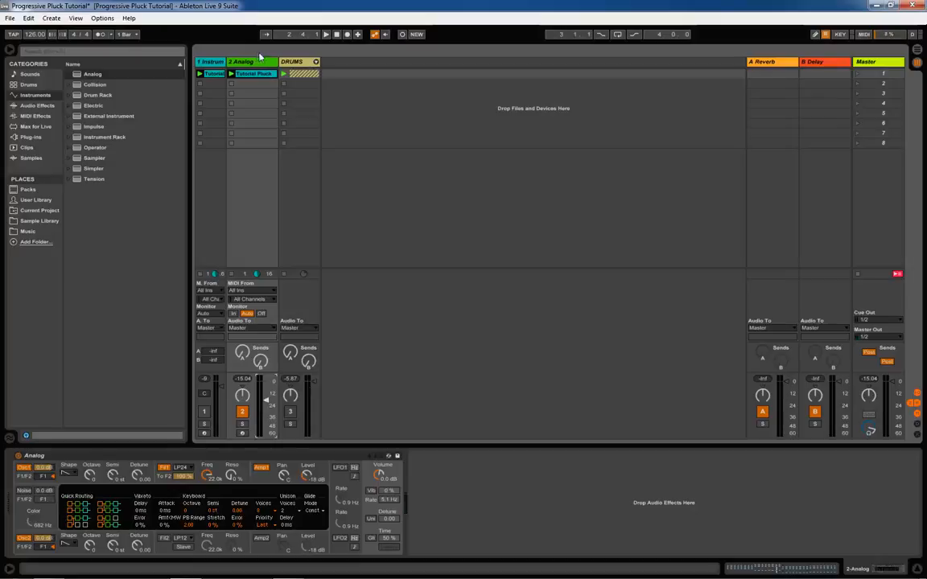
# Step: Set the detune of Analog's oscillator 1 to 0.13 while the clip plays
pyautogui.click(238, 63)
pyautogui.click(139, 478)
pyautogui.press('space')
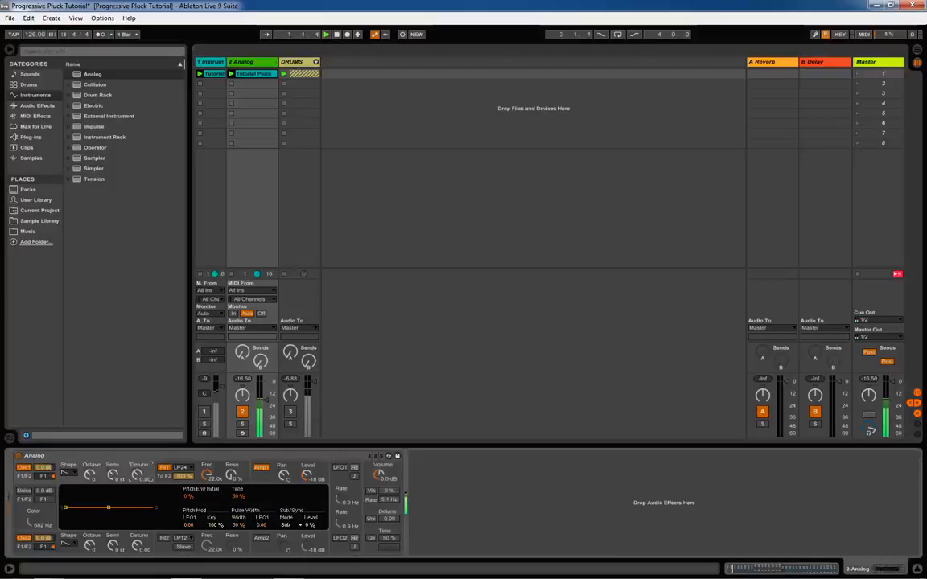
pyautogui.moveTo(138, 475); pyautogui.dragTo(138, 478)
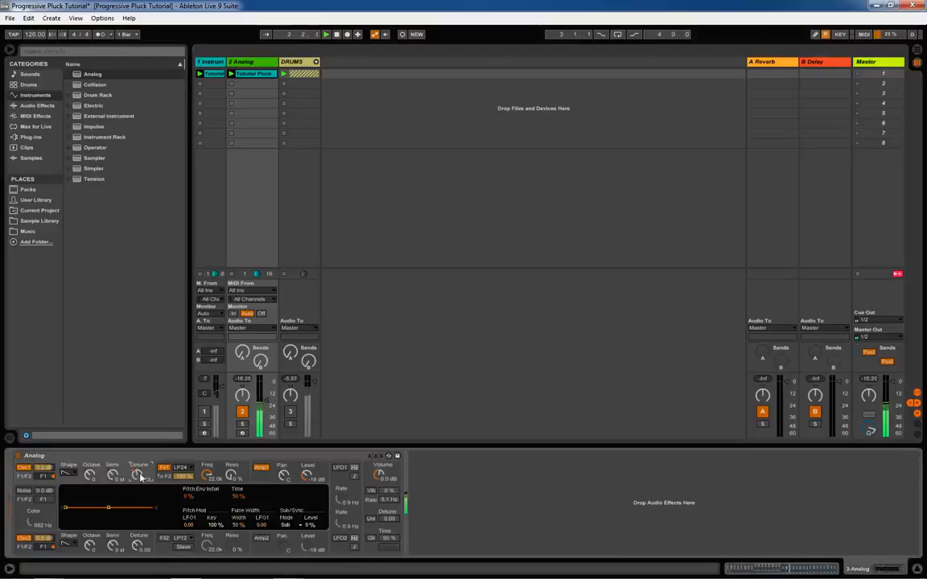
# Step: Set the Amp1 envelope's sustain to 0.00 and shorten its decay while auditioning the clip
pyautogui.click(262, 467)
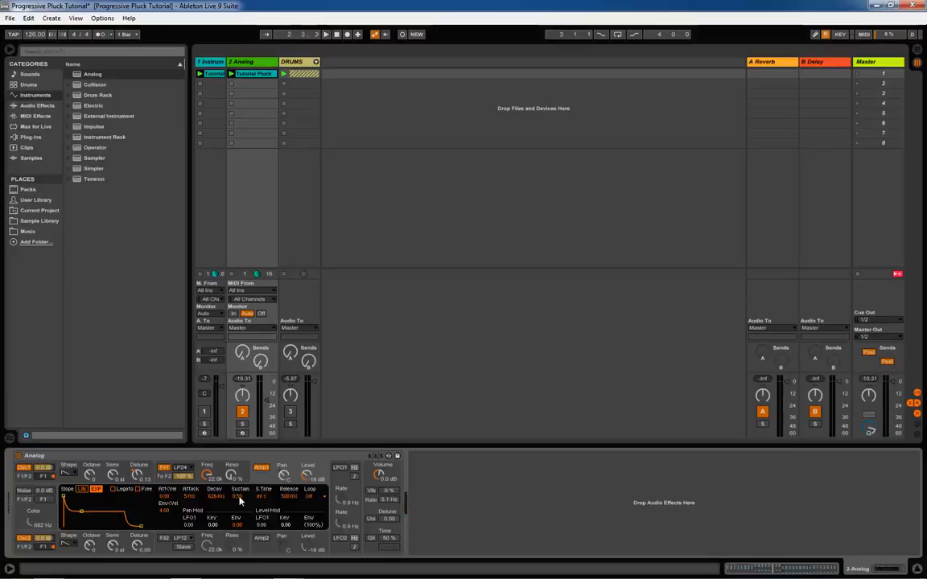
pyautogui.moveTo(239, 500); pyautogui.dragTo(239, 531)
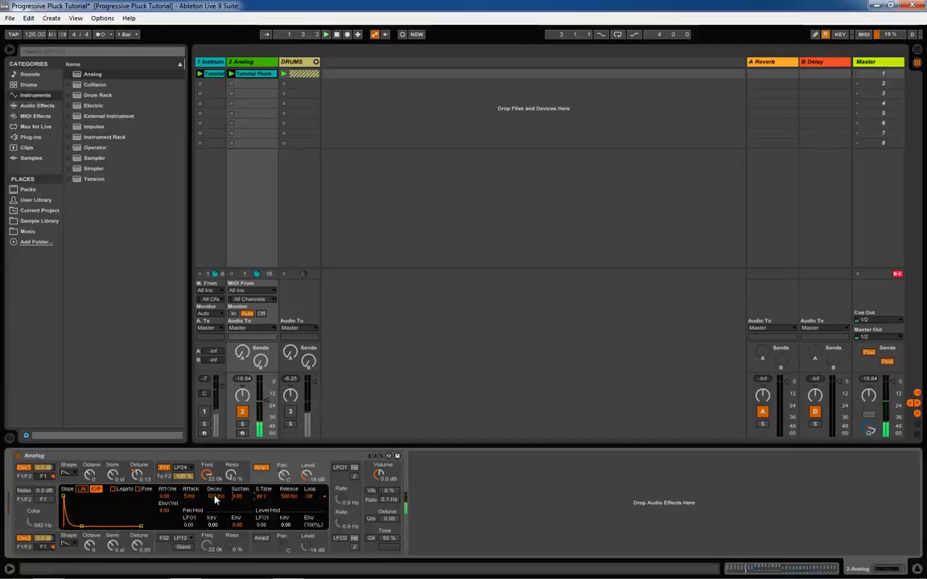
pyautogui.moveTo(214, 498); pyautogui.dragTo(214, 497)
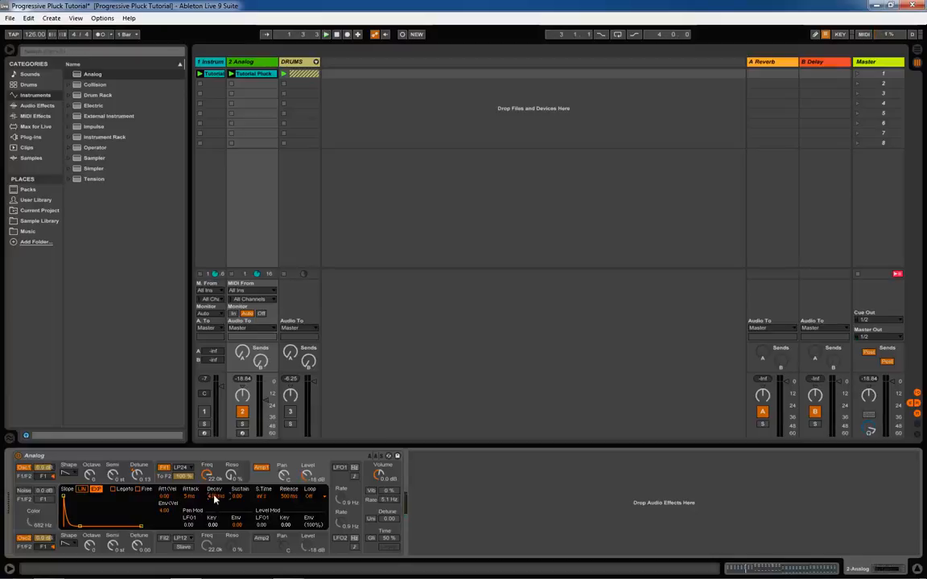
pyautogui.press('space')
pyautogui.moveTo(214, 498); pyautogui.dragTo(214, 511)
pyautogui.press('space')
# Step: Adjust the Amp1 envelope's release, fine-tune its decay, and show Analog's global settings
pyautogui.moveTo(288, 496)
pyautogui.mouseDown()
pyautogui.moveTo(288, 523)
pyautogui.moveTo(288, 487)
pyautogui.mouseUp()
pyautogui.moveTo(211, 497); pyautogui.dragTo(211, 498)
pyautogui.click(367, 488)
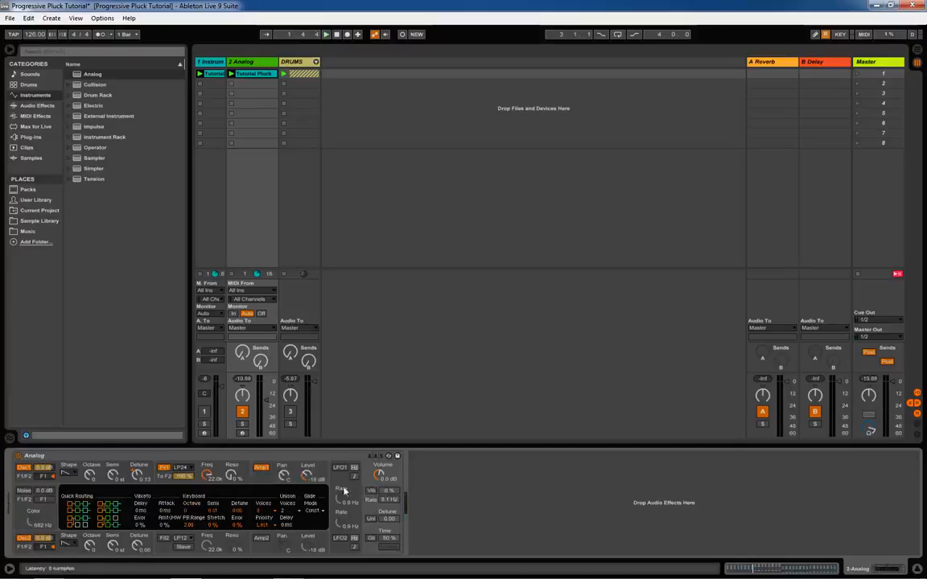
# Step: Lower the cutoff frequency of Analog's filter 1 to 248 Hz during playback
pyautogui.click(201, 477)
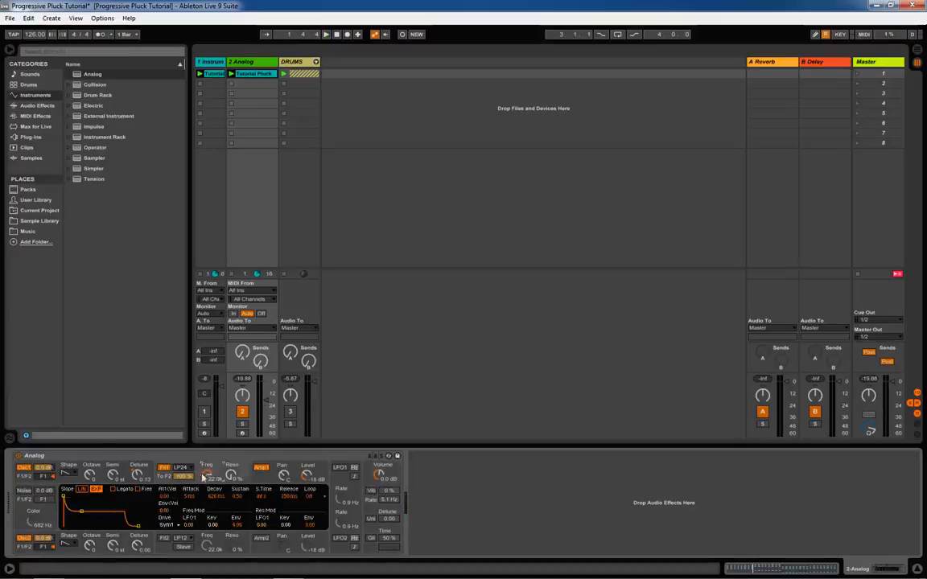
pyautogui.press('space')
pyautogui.moveTo(208, 475); pyautogui.dragTo(208, 530)
pyautogui.press('space')
# Step: Set filter 1's envelope frequency modulation to 6.50, its envelope sustain to 0.00 and its decay to 141 ms
pyautogui.moveTo(237, 526); pyautogui.dragTo(237, 483)
pyautogui.moveTo(236, 496); pyautogui.dragTo(236, 535)
pyautogui.press('space')
pyautogui.moveTo(216, 497); pyautogui.dragTo(215, 522)
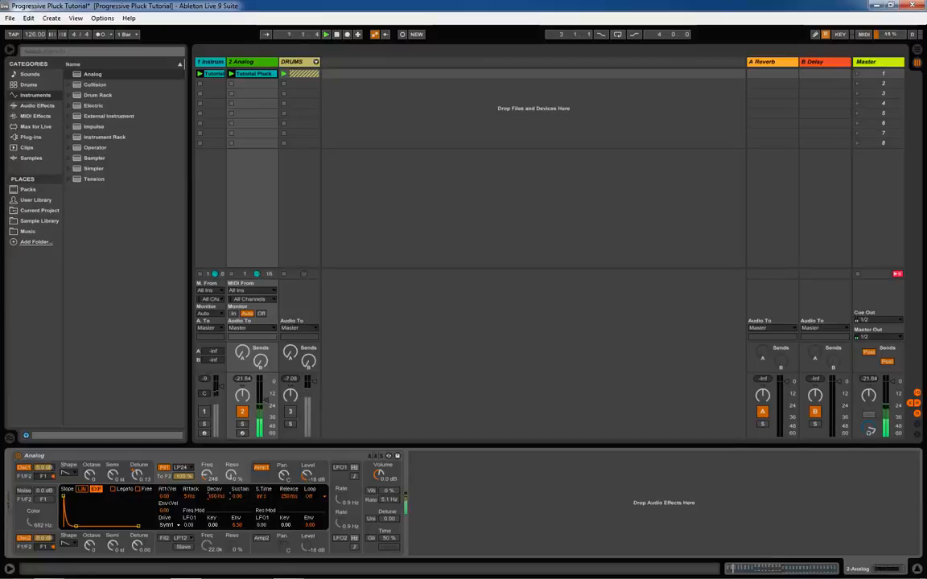
pyautogui.moveTo(216, 499)
pyautogui.mouseDown()
pyautogui.moveTo(216, 515)
pyautogui.moveTo(215, 502)
pyautogui.mouseUp()
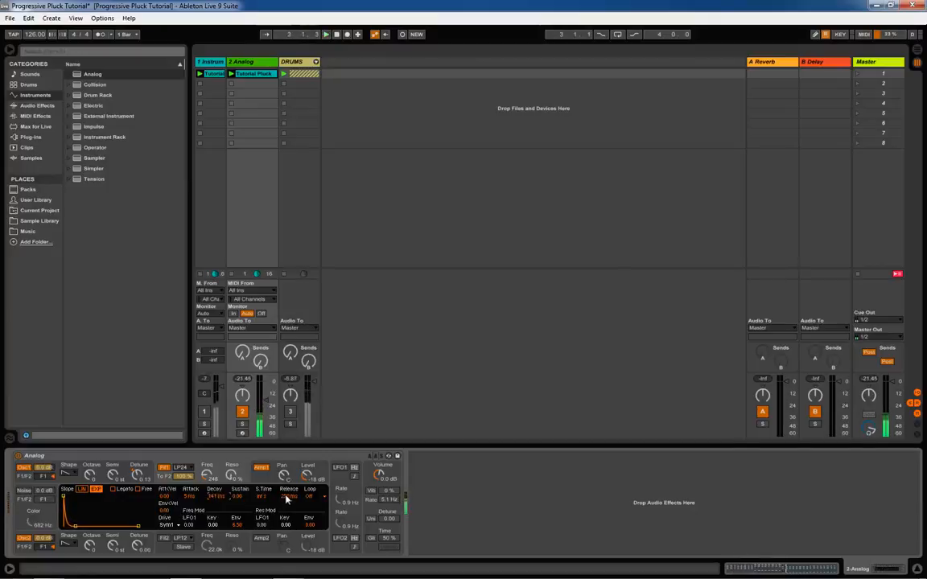
# Step: Set filter 1's envelope release to 340 ms and decay to 160 ms, and raise its resonance to 10 % during playback
pyautogui.moveTo(291, 496); pyautogui.dragTo(291, 484)
pyautogui.moveTo(214, 495); pyautogui.dragTo(214, 490)
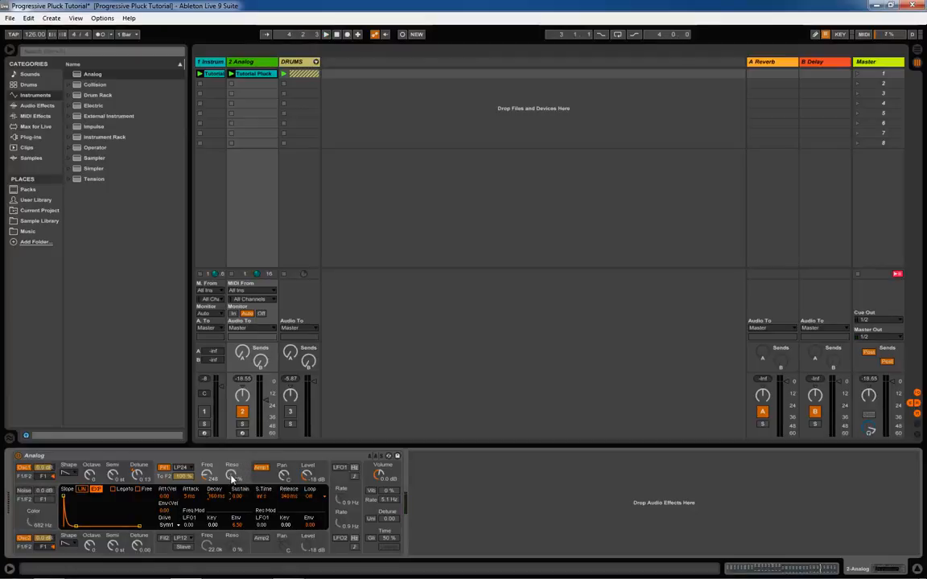
pyautogui.press('space')
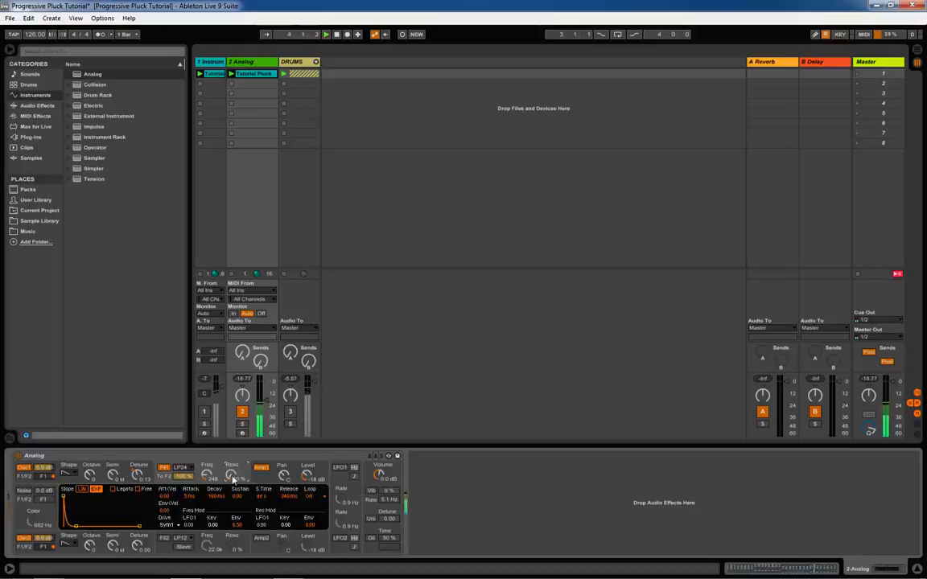
pyautogui.press('space')
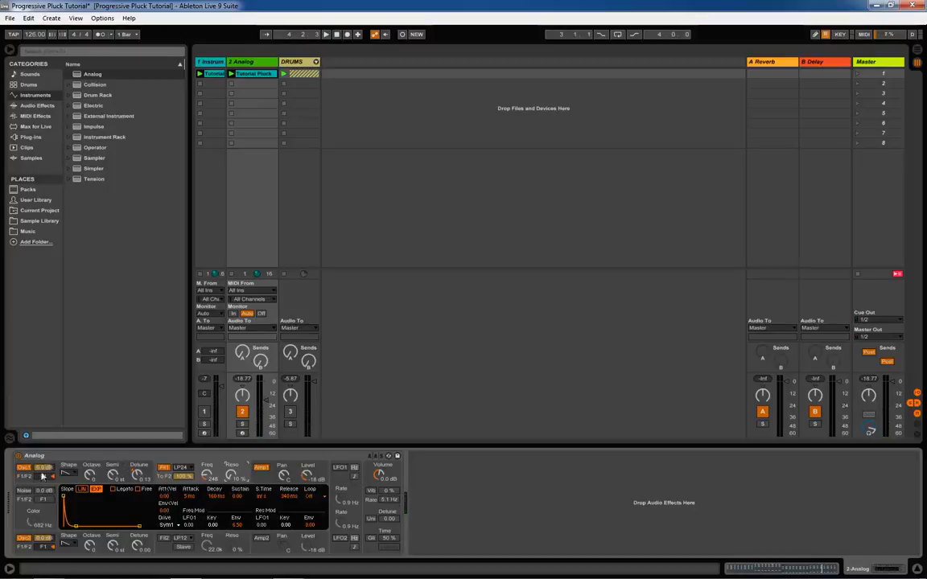
# Step: Enable Analog's noise generator and set its color to 1.3 kHz while auditioning the clip
pyautogui.click(23, 492)
pyautogui.press('space')
pyautogui.moveTo(34, 522); pyautogui.dragTo(34, 495)
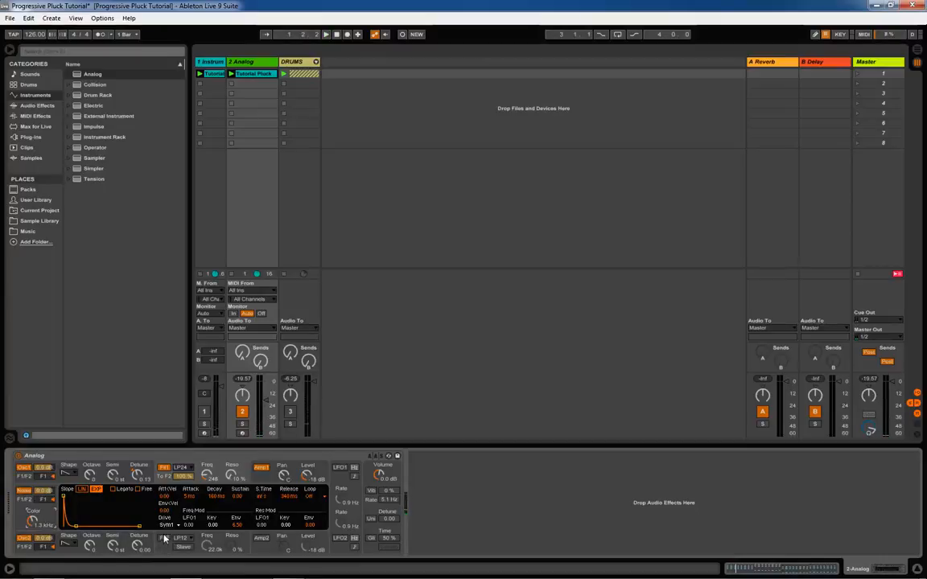
# Step: Enable filter 2 and Amp2 in Analog while auditioning the clip
pyautogui.moveTo(183, 476)
pyautogui.mouseDown()
pyautogui.moveTo(184, 513)
pyautogui.moveTo(184, 476)
pyautogui.mouseUp()
pyautogui.click(166, 539)
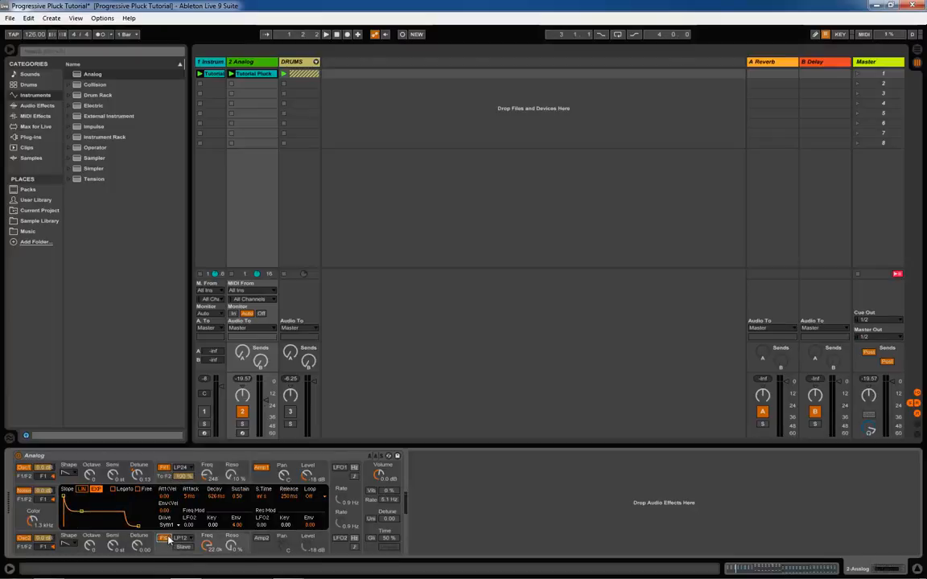
pyautogui.press('space')
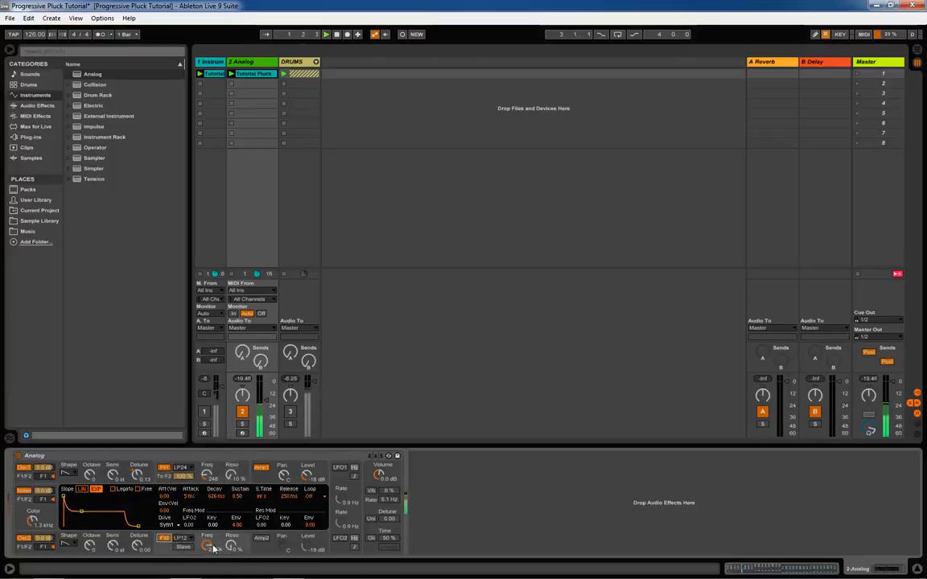
pyautogui.click(262, 537)
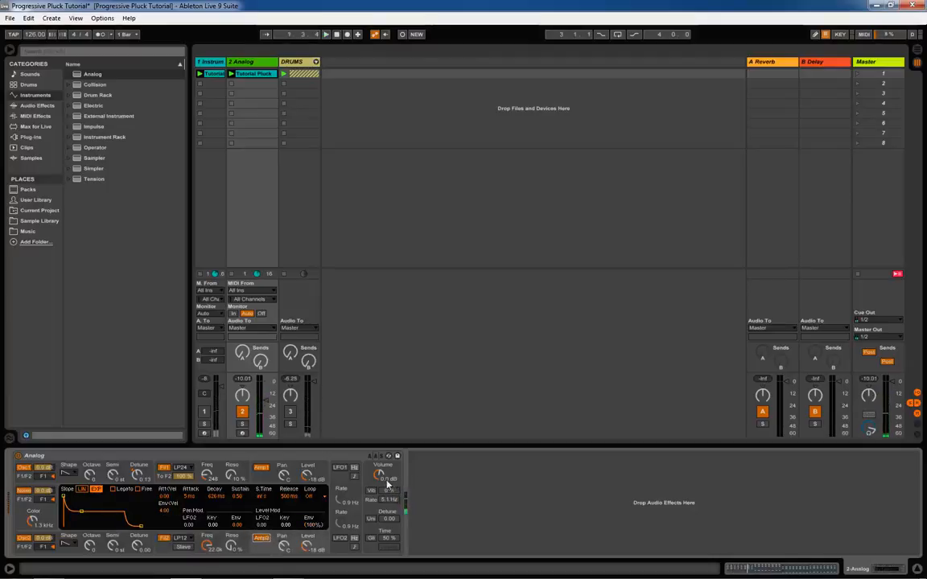
# Step: Set Analog's overall volume to -12 dB and the Amp1 level to -15 dB while auditioning the clip
pyautogui.click(381, 478)
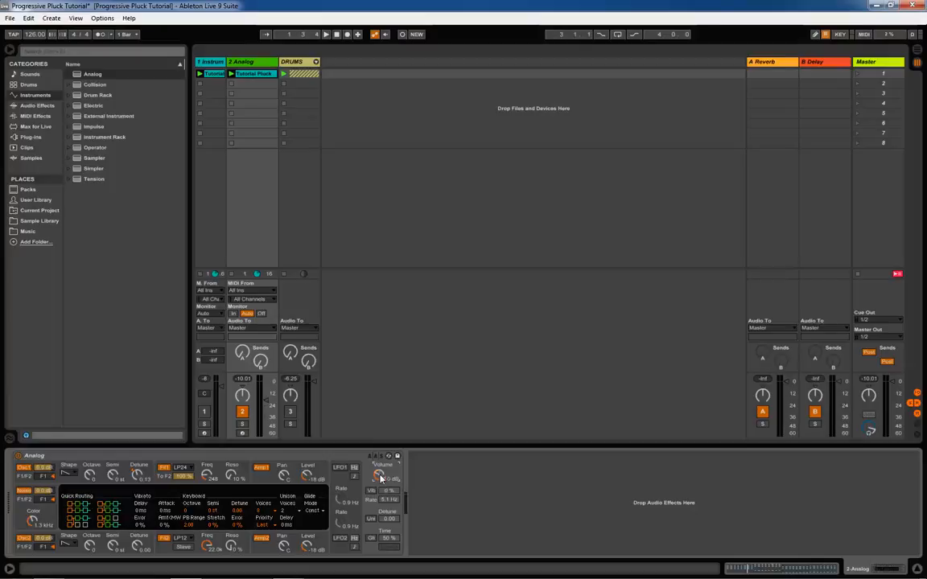
pyautogui.press('space')
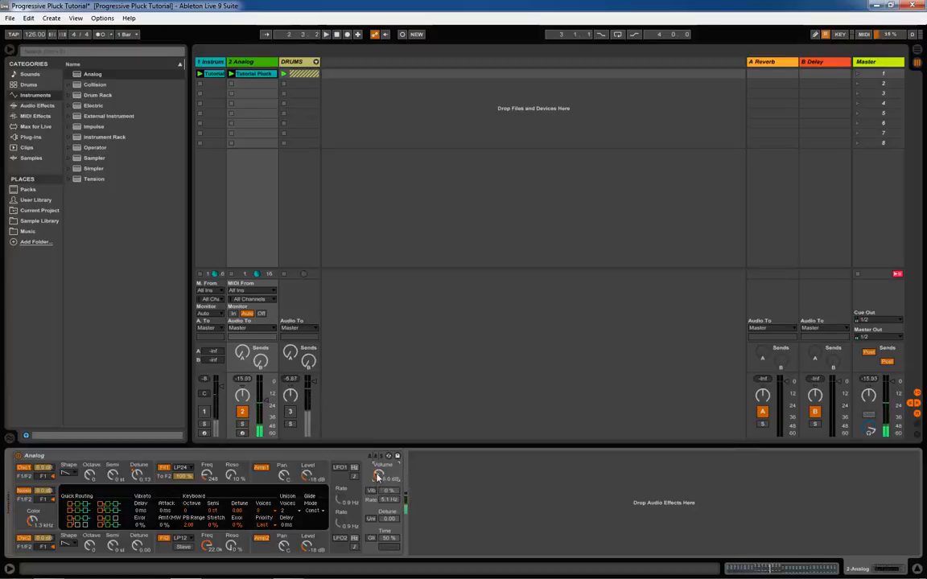
pyautogui.write('-12')
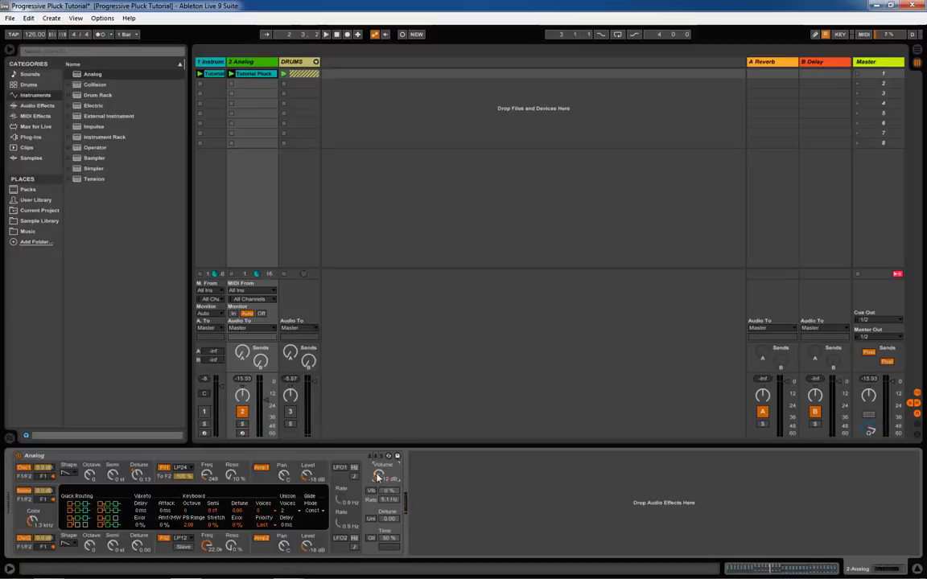
pyautogui.press('space')
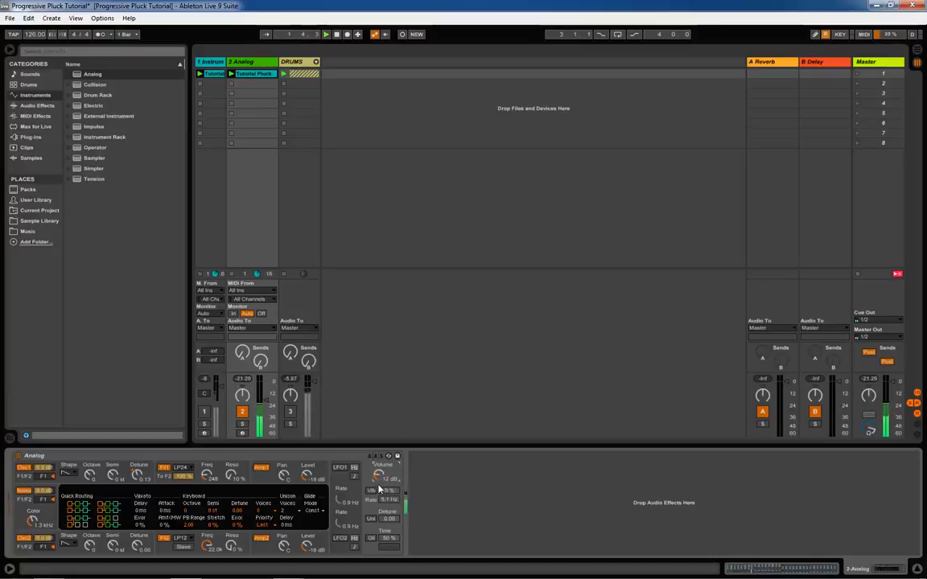
pyautogui.click(308, 477)
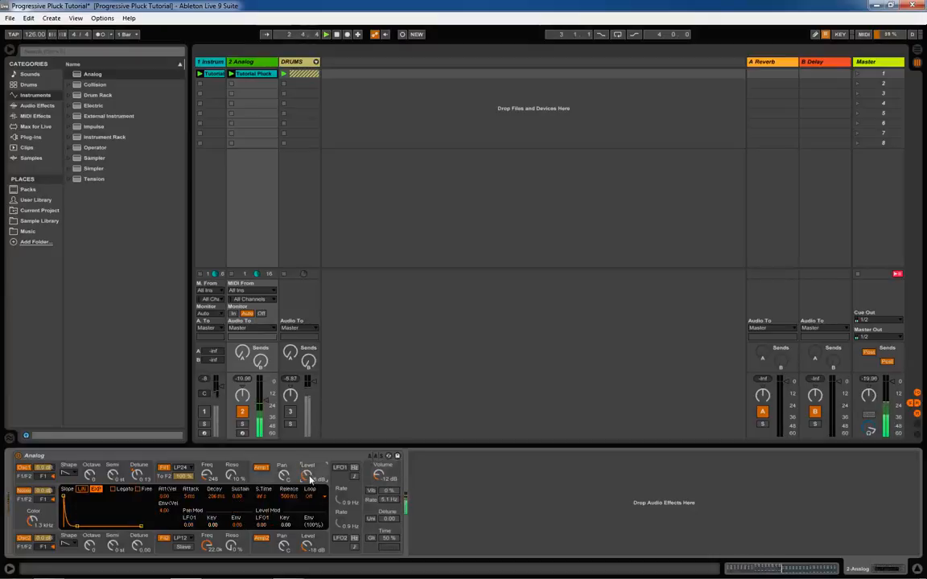
pyautogui.moveTo(310, 480); pyautogui.dragTo(306, 507)
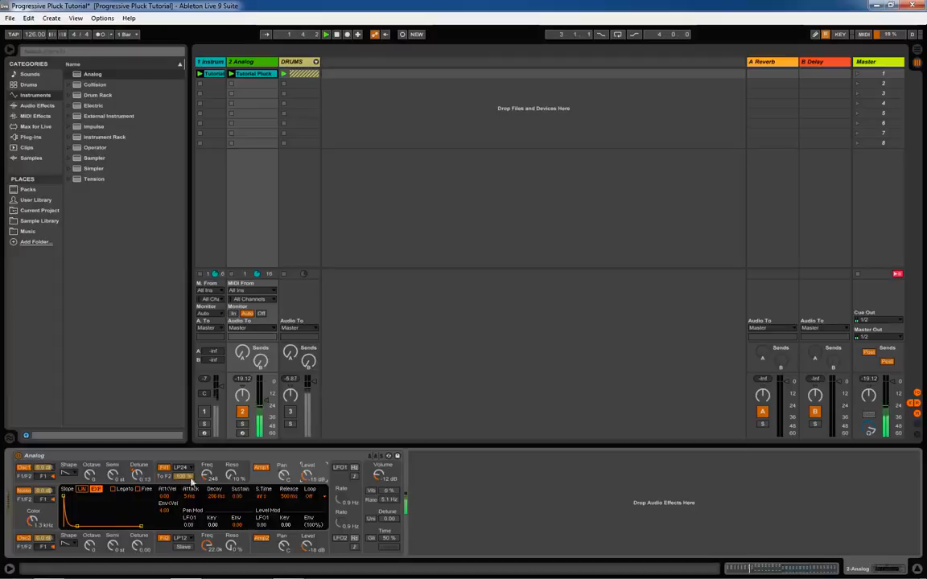
# Step: Try cutoff frequencies of 576 Hz on filter 2 and 378 Hz on filter 1 during playback
pyautogui.click(208, 546)
pyautogui.moveTo(207, 546); pyautogui.dragTo(207, 569)
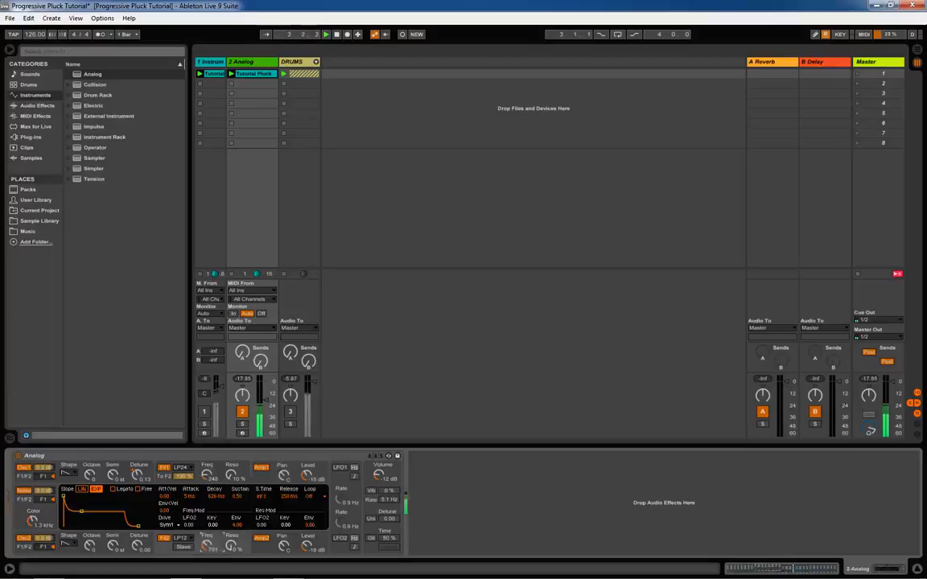
pyautogui.click(209, 476)
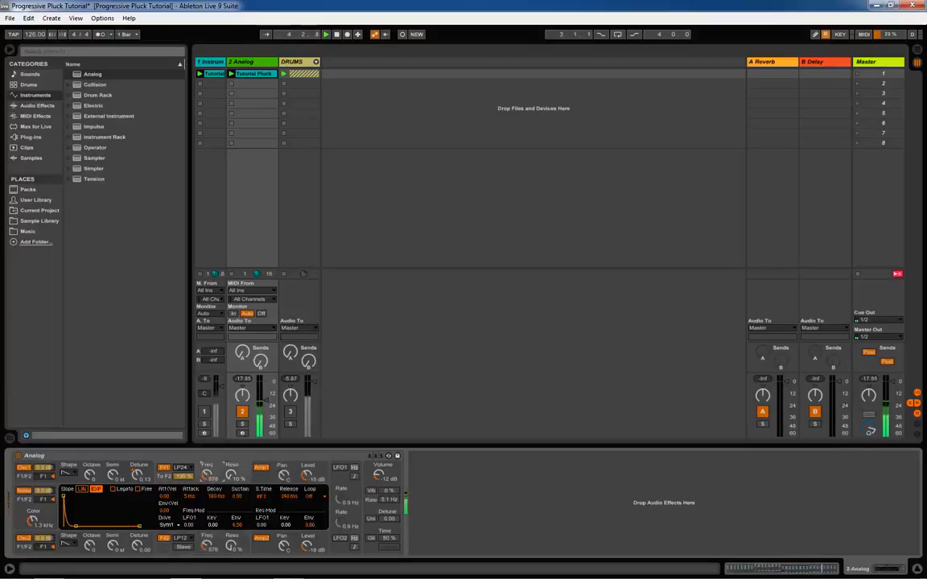
pyautogui.moveTo(209, 476); pyautogui.dragTo(209, 479)
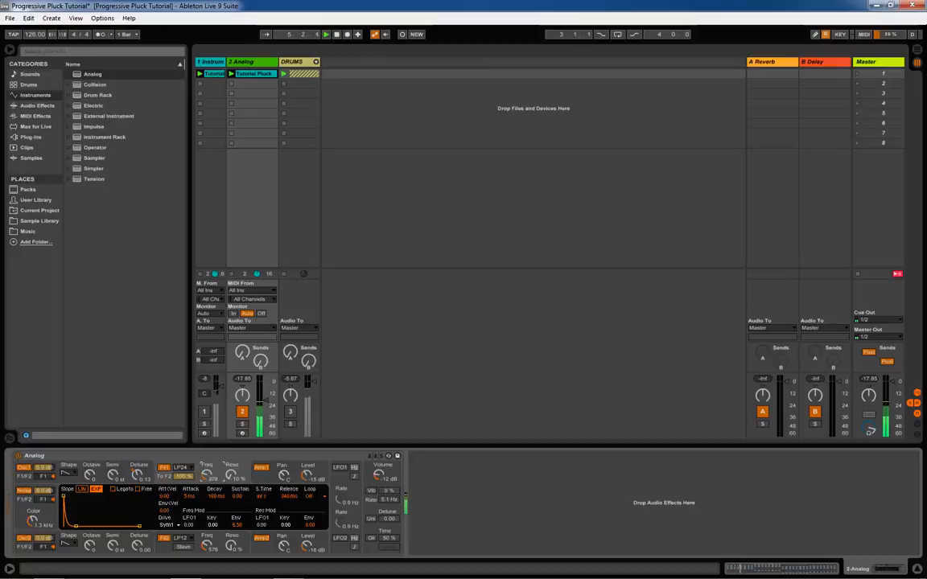
pyautogui.click(210, 546)
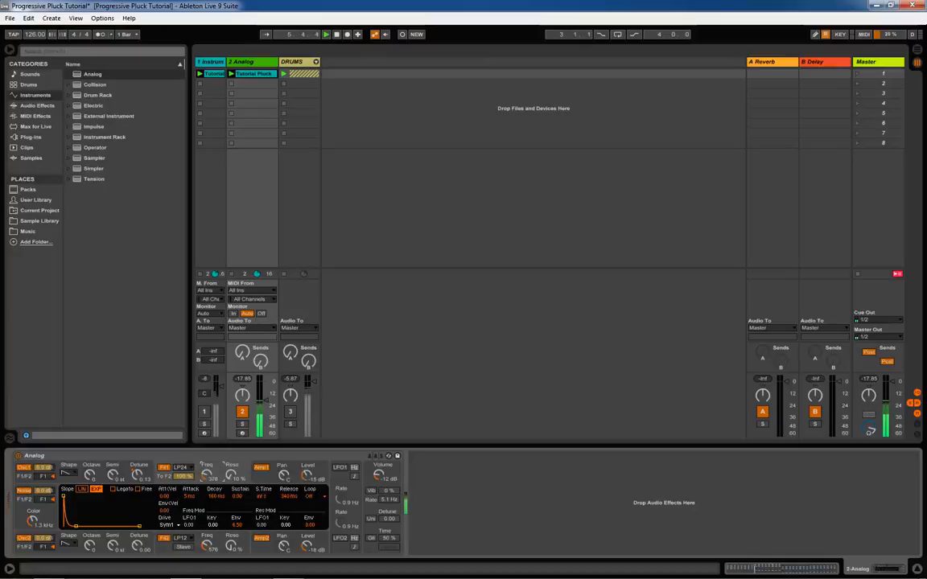
# Step: Set Osc2's octave to 1 and its detune to -0.06, and open filter 2's cutoff to 7.8 kHz
pyautogui.click(90, 546)
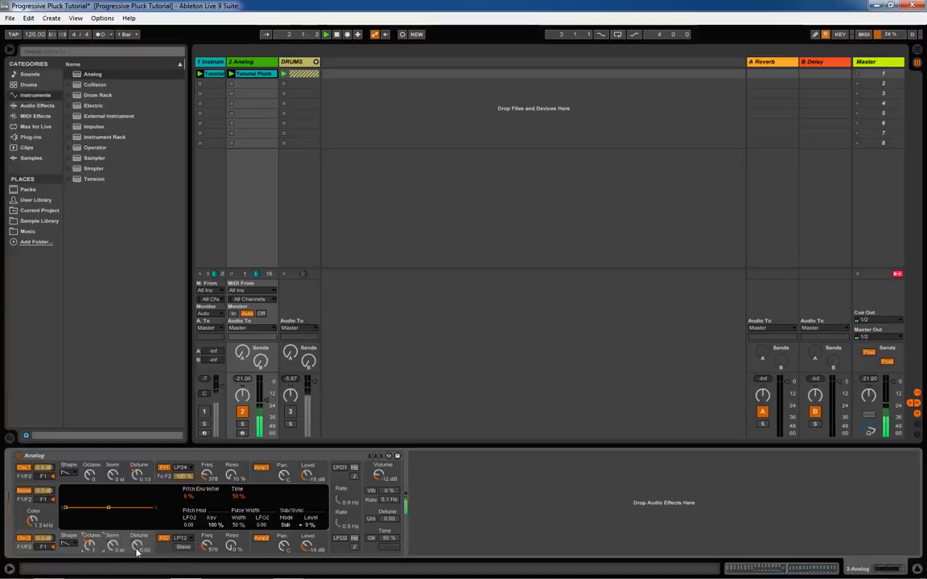
pyautogui.moveTo(140, 547); pyautogui.dragTo(140, 551)
pyautogui.click(208, 546)
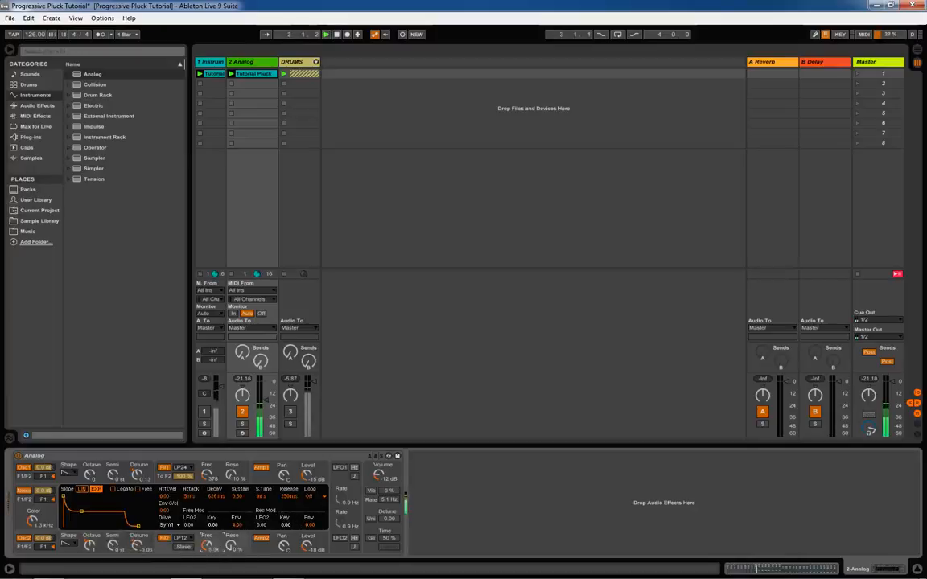
pyautogui.moveTo(207, 547); pyautogui.dragTo(208, 546)
# Step: Sweep filter 1's cutoff and settle it at 261 Hz, and set the noise color to 1.6 kHz and its level to -10 dB
pyautogui.moveTo(210, 476); pyautogui.dragTo(204, 465)
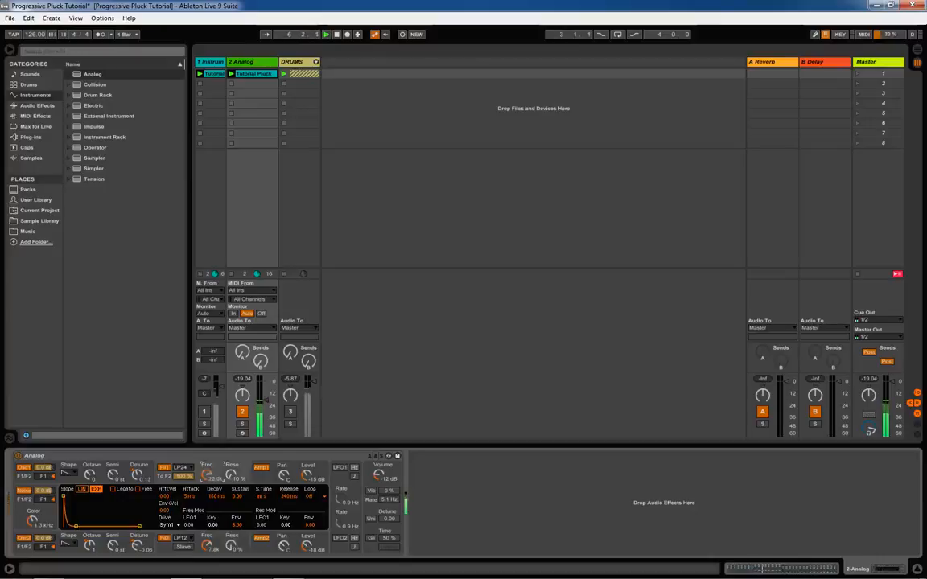
pyautogui.moveTo(32, 517); pyautogui.dragTo(32, 535)
pyautogui.moveTo(33, 522); pyautogui.dragTo(43, 495)
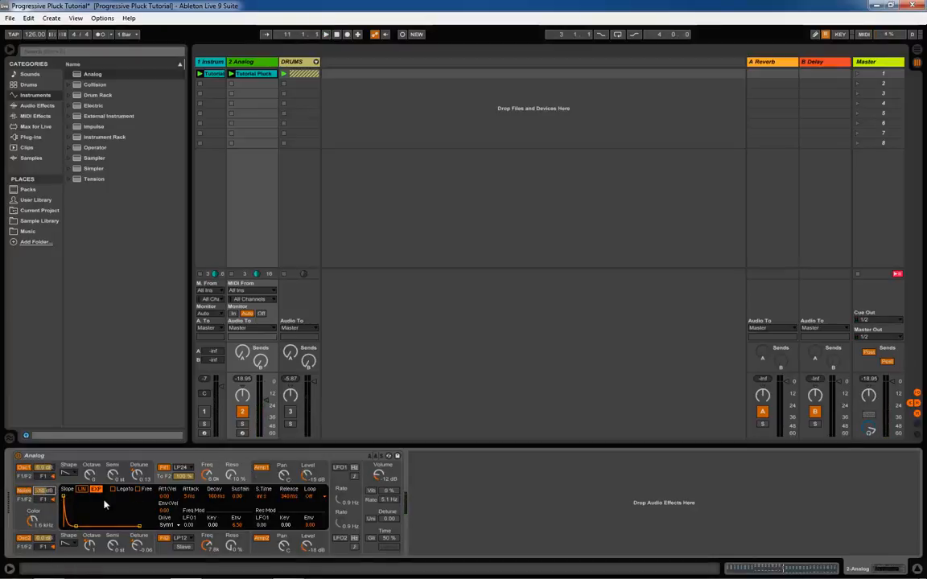
pyautogui.press('space')
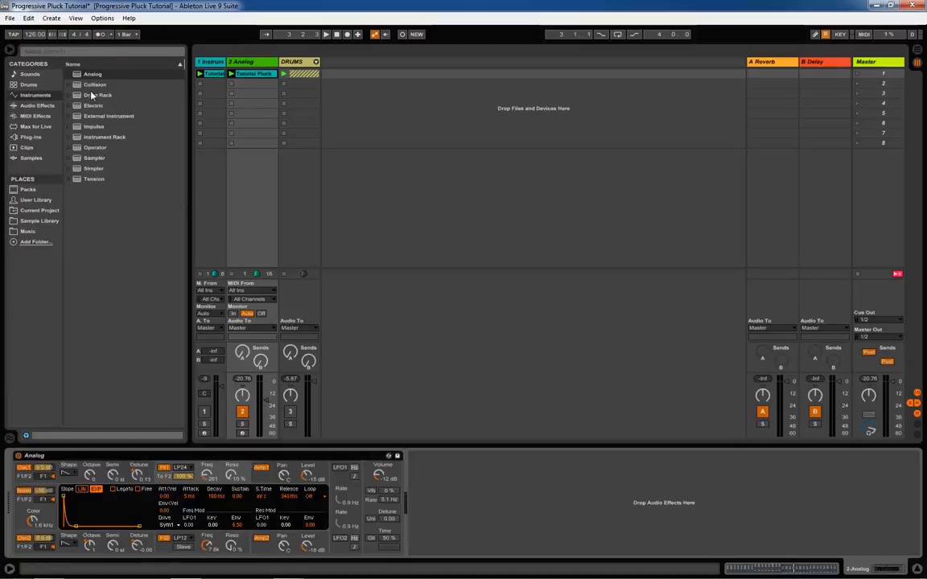
# Step: Load Simpler onto the Analog track and undo the instrument replacement
pyautogui.doubleClick(94, 169)
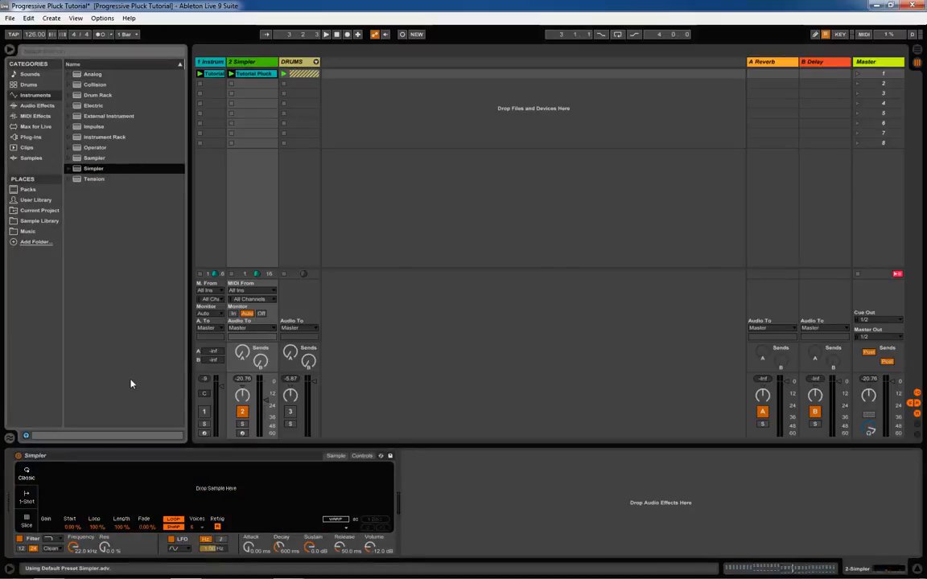
pyautogui.hotkey('ctrl', 'z')
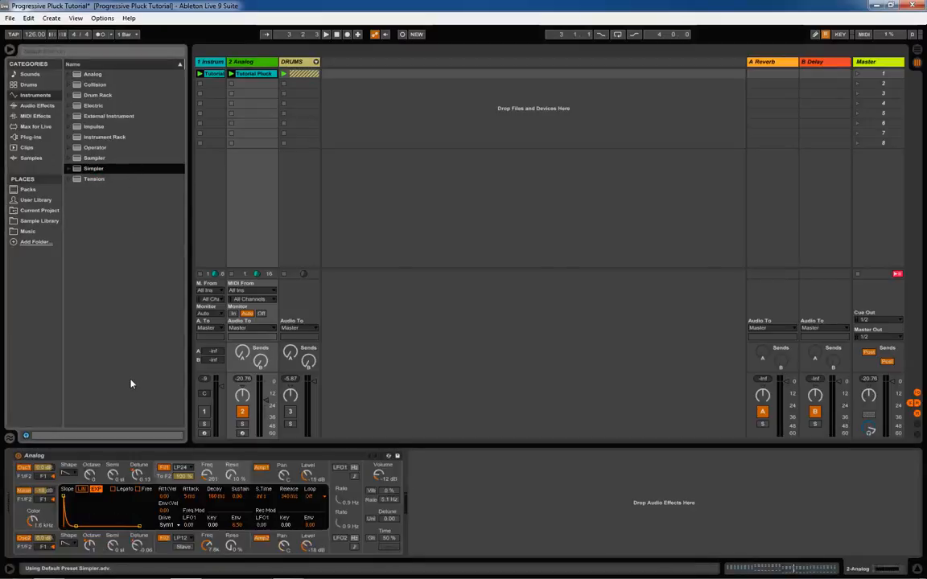
# Step: Add a Simple Delay after Analog with unsynced delay times of 1.00 ms left and 10.3 ms right, and set its dry/wet to 100 %
pyautogui.click(36, 106)
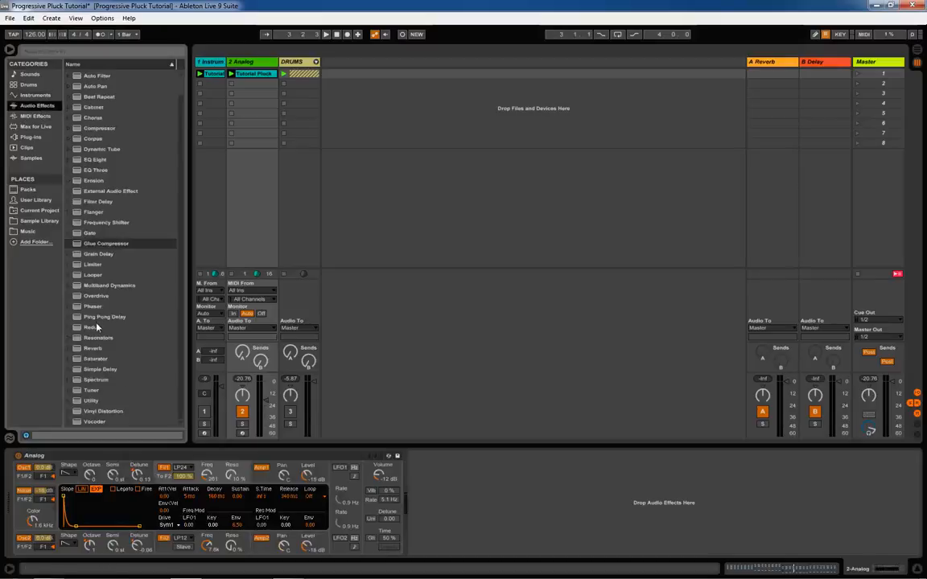
pyautogui.doubleClick(97, 368)
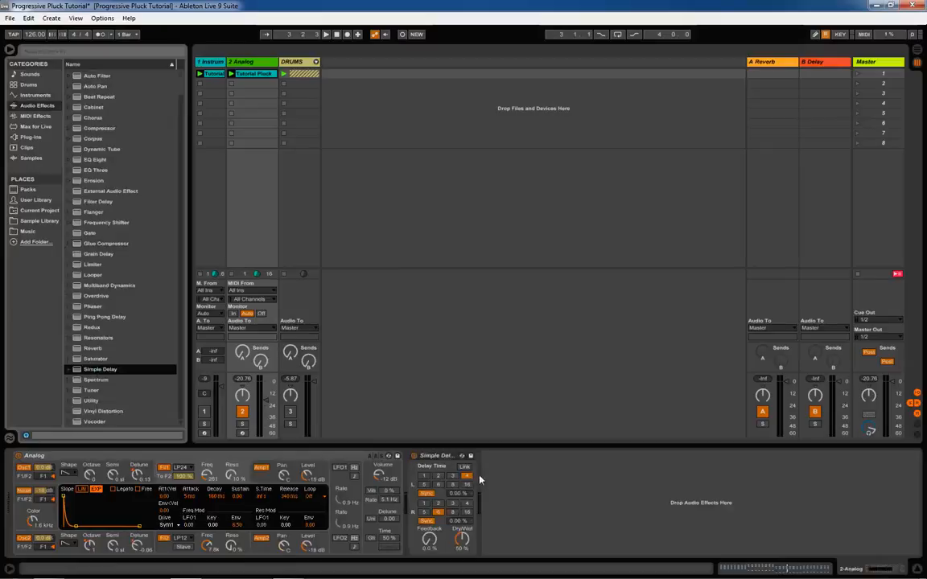
pyautogui.click(425, 495)
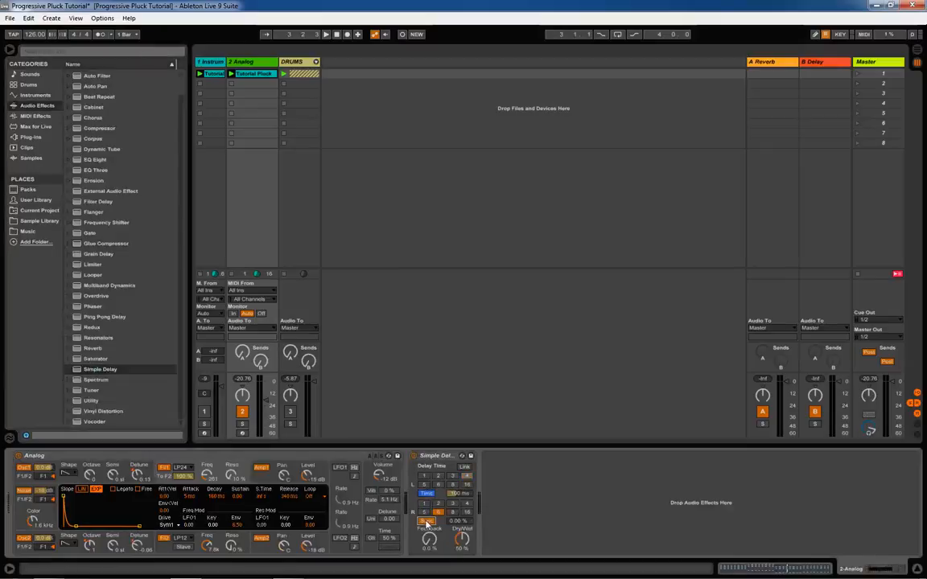
pyautogui.click(460, 493)
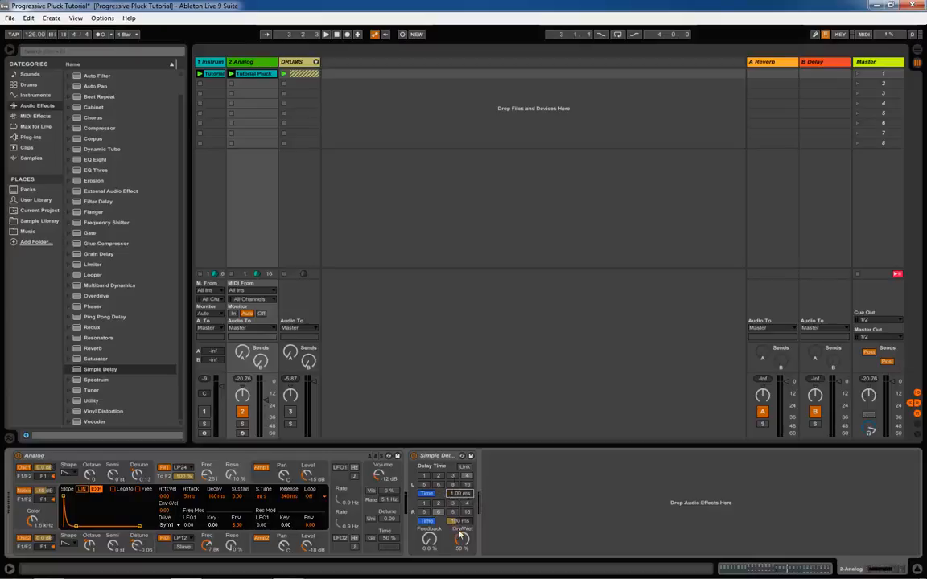
pyautogui.moveTo(460, 523); pyautogui.dragTo(459, 547)
pyautogui.moveTo(462, 544); pyautogui.dragTo(462, 499)
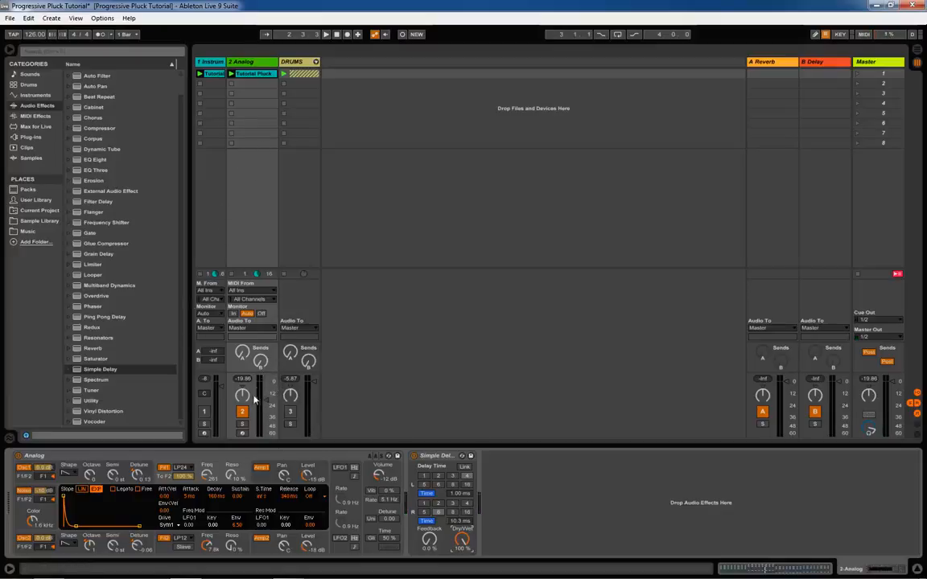
# Step: Raise the Analog track's volume and compare the sound with Simple Delay bypassed and re-enabled during playback
pyautogui.moveTo(266, 386)
pyautogui.mouseDown()
pyautogui.moveTo(266, 396)
pyautogui.moveTo(265, 388)
pyautogui.mouseUp()
pyautogui.press('space')
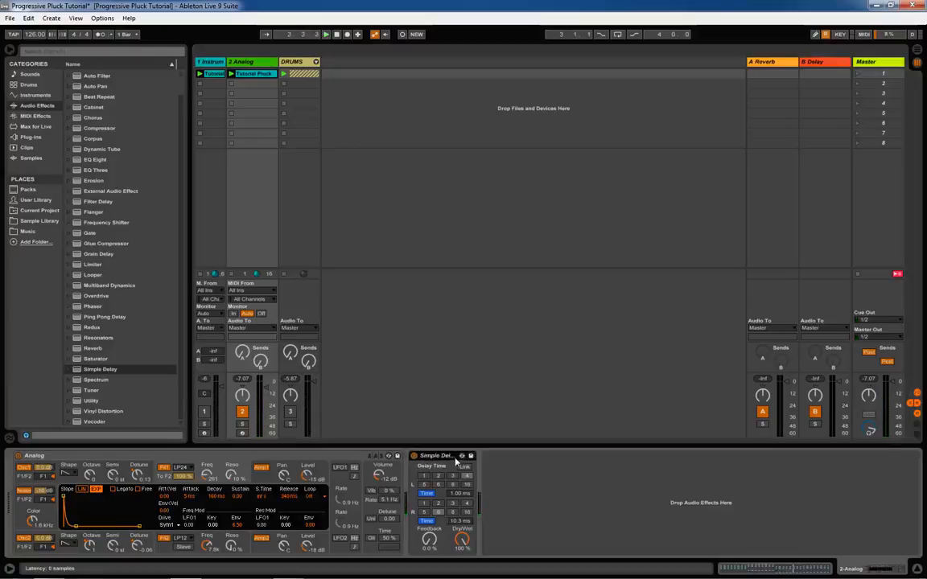
pyautogui.click(413, 456)
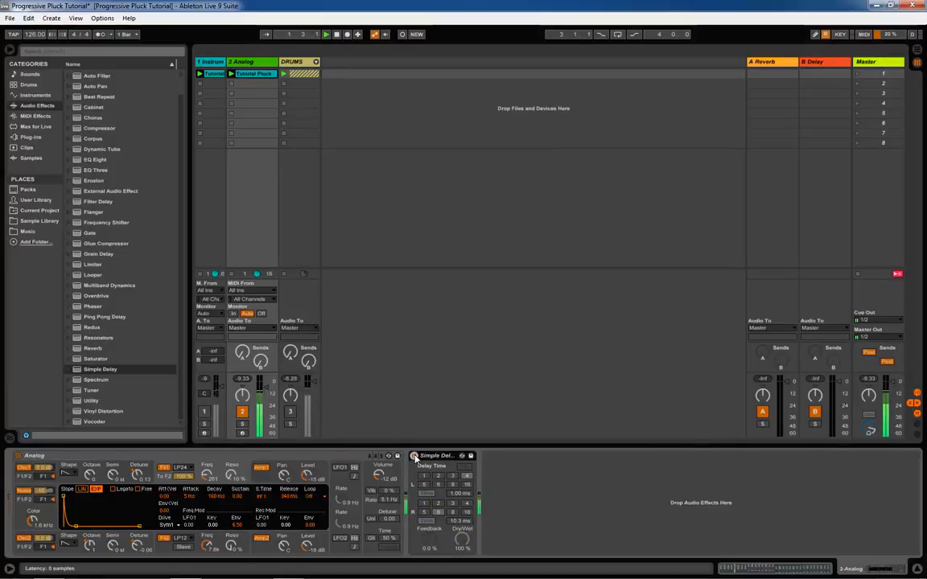
pyautogui.click(413, 456)
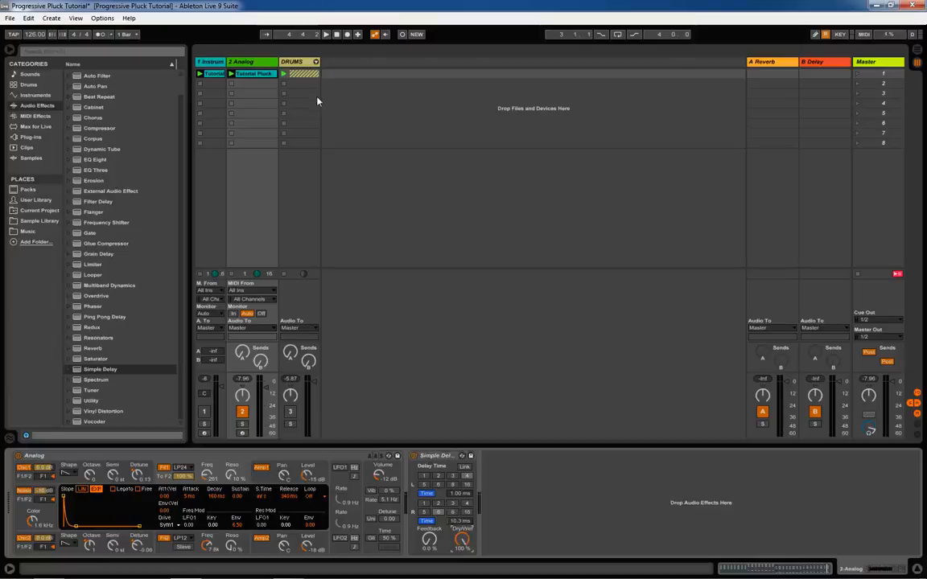
# Step: Add a Phaser audio effect after the Simple Delay on the Analog track
pyautogui.click(301, 64)
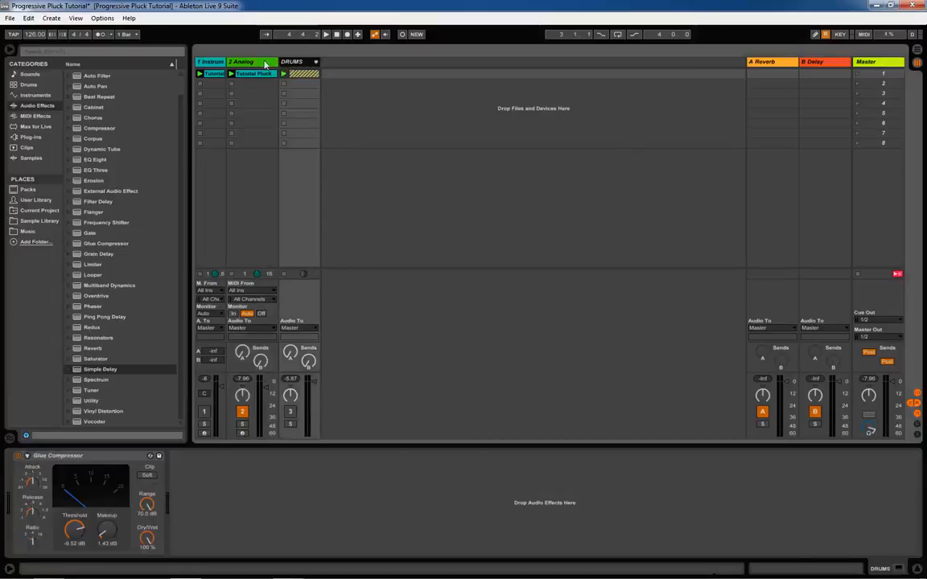
pyautogui.click(266, 63)
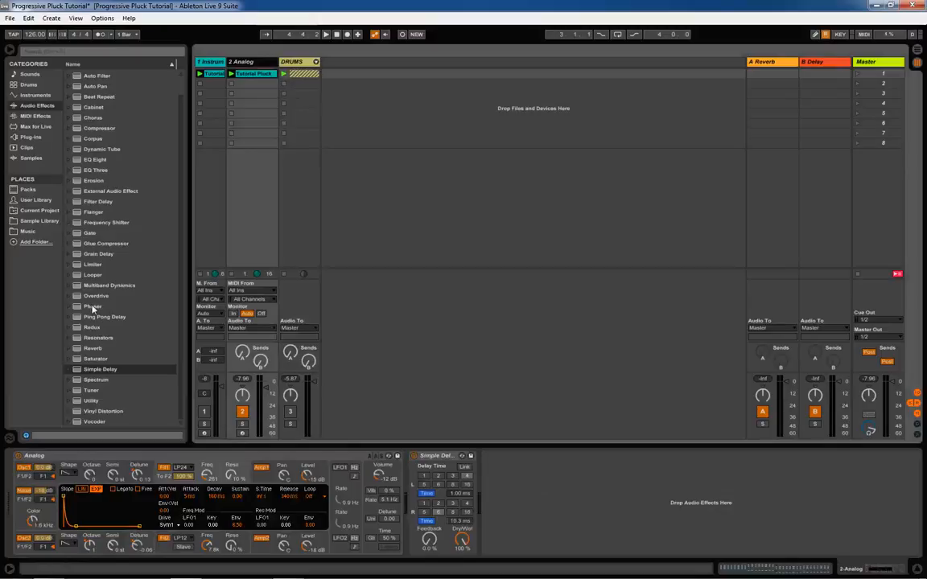
pyautogui.doubleClick(93, 307)
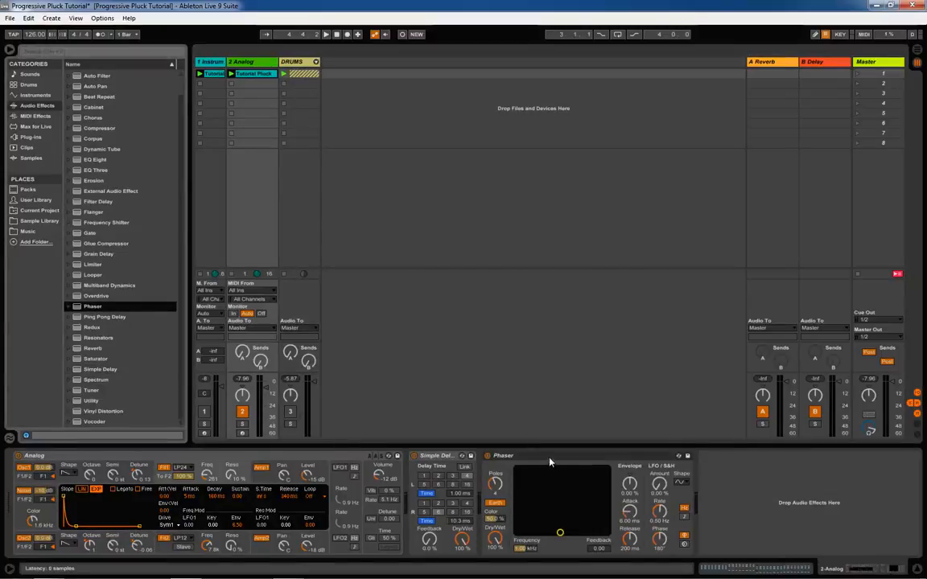
# Step: Move the Simple Delay after the Phaser and set the Phaser's frequency to 1.32 kHz, feedback to 0.84 and LFO rate to 0.01 Hz
pyautogui.moveTo(437, 450); pyautogui.dragTo(590, 555)
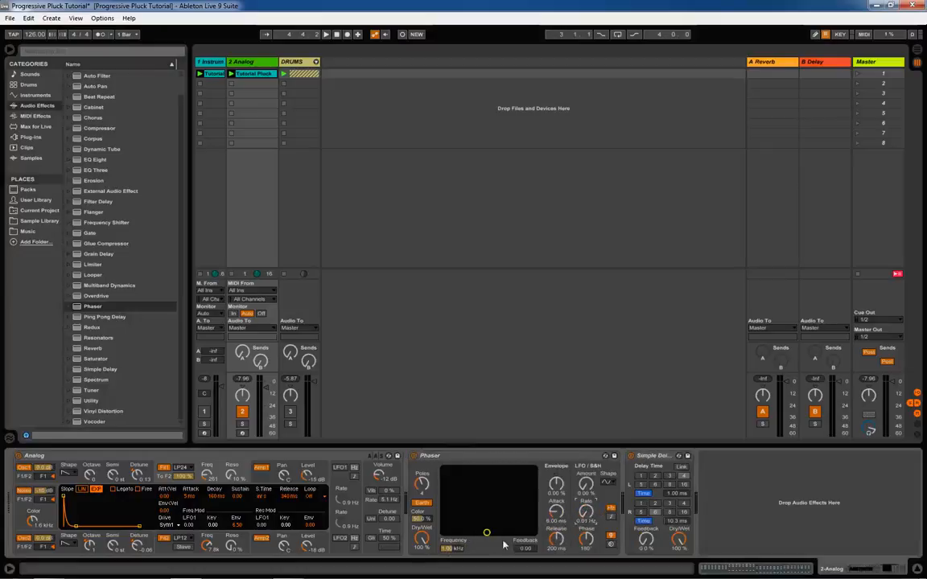
pyautogui.moveTo(486, 533); pyautogui.dragTo(498, 496)
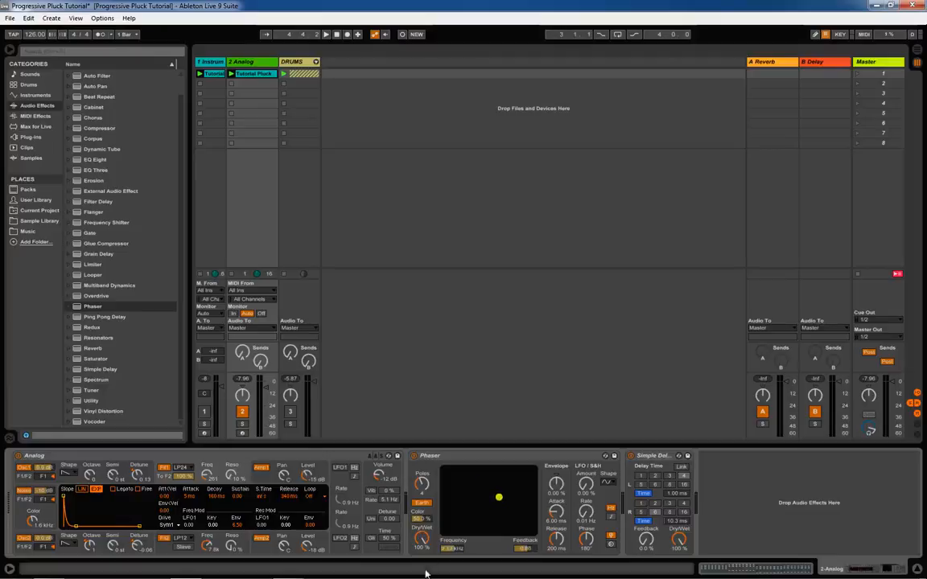
pyautogui.press('space')
pyautogui.moveTo(485, 481); pyautogui.dragTo(491, 501)
# Step: Lower the Phaser's dry/wet to 3.17 % and compare the sound with the Phaser bypassed and re-enabled during playback
pyautogui.moveTo(421, 539); pyautogui.dragTo(421, 564)
pyautogui.press('space')
pyautogui.moveTo(423, 542)
pyautogui.mouseDown()
pyautogui.moveTo(423, 532)
pyautogui.moveTo(421, 560)
pyautogui.moveTo(423, 544)
pyautogui.mouseUp()
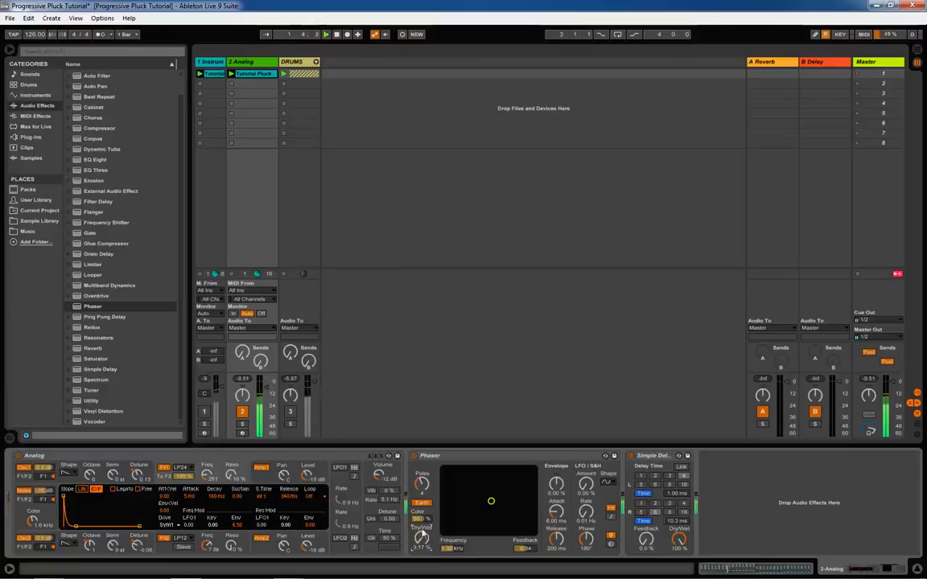
pyautogui.click(413, 456)
pyautogui.click(413, 456)
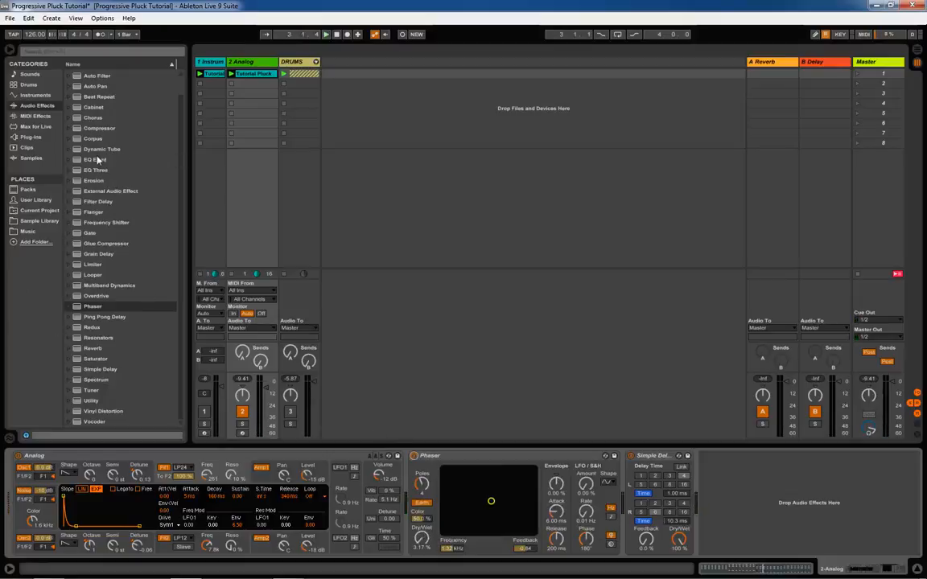
# Step: Insert an EQ Eight between Analog and Phaser and make band 1 a low cut at 117 Hz
pyautogui.moveTo(95, 161); pyautogui.dragTo(383, 501)
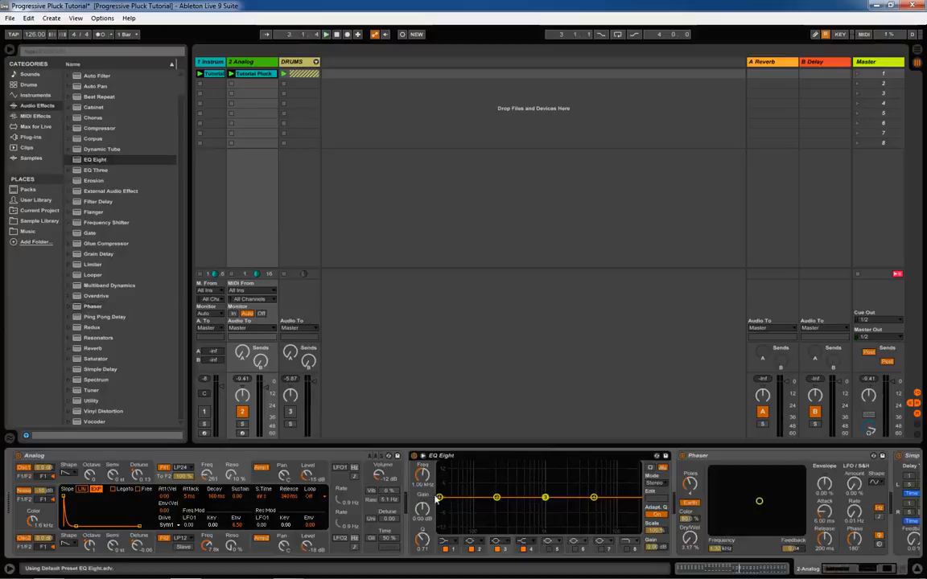
pyautogui.click(439, 498)
pyautogui.click(445, 541)
pyautogui.click(445, 483)
pyautogui.moveTo(424, 481); pyautogui.dragTo(424, 433)
pyautogui.press('space')
pyautogui.moveTo(422, 474); pyautogui.dragTo(422, 484)
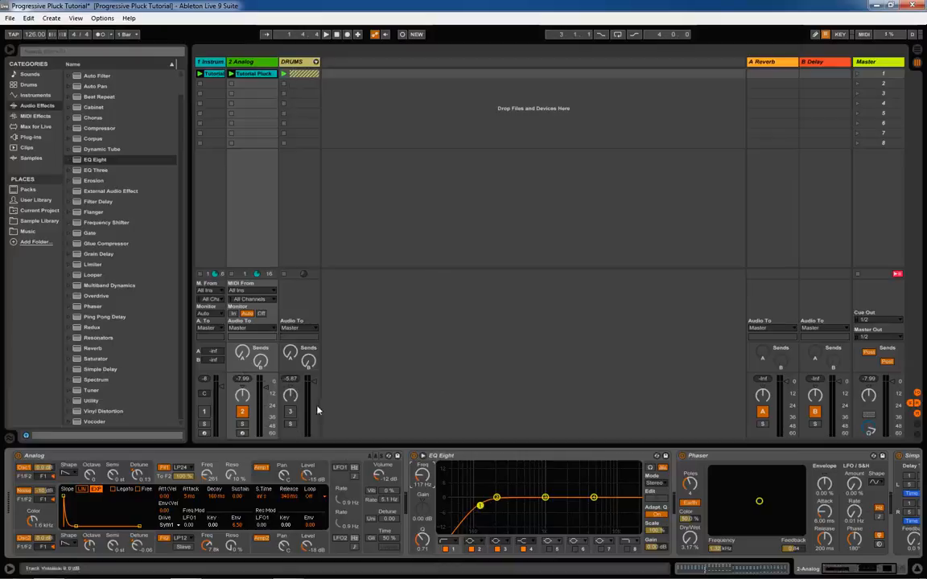
# Step: Activate and unfold the DRUMS group and play the pluck together with the drums
pyautogui.click(290, 414)
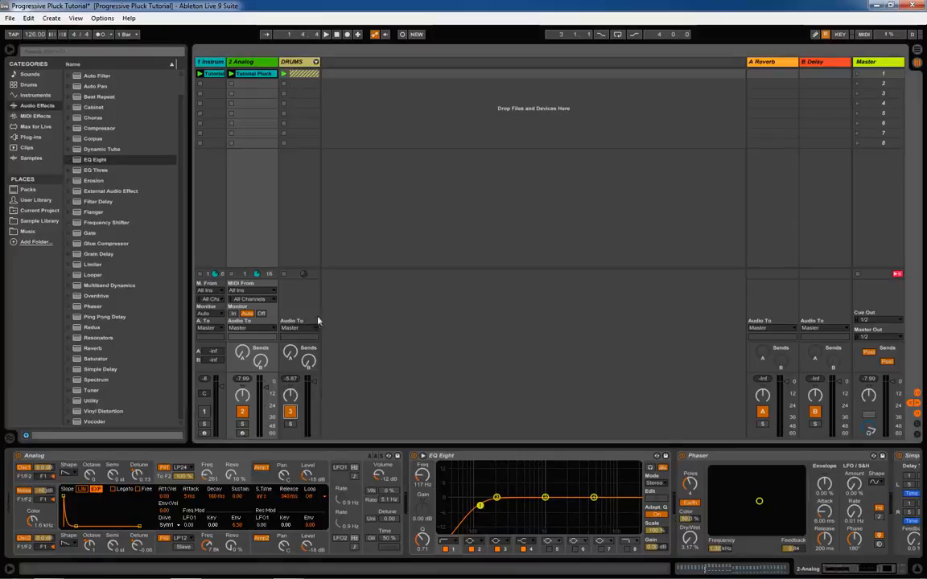
pyautogui.click(316, 62)
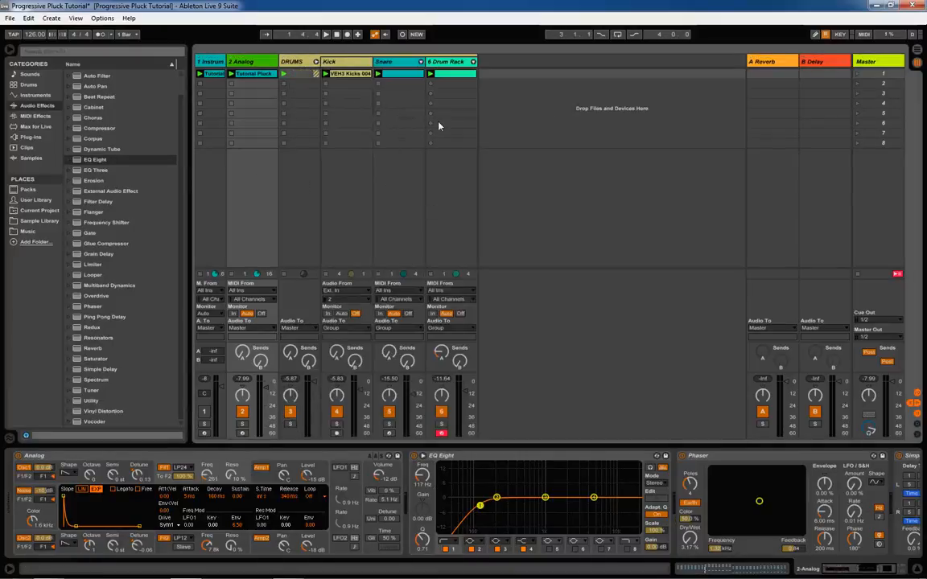
pyautogui.press('space')
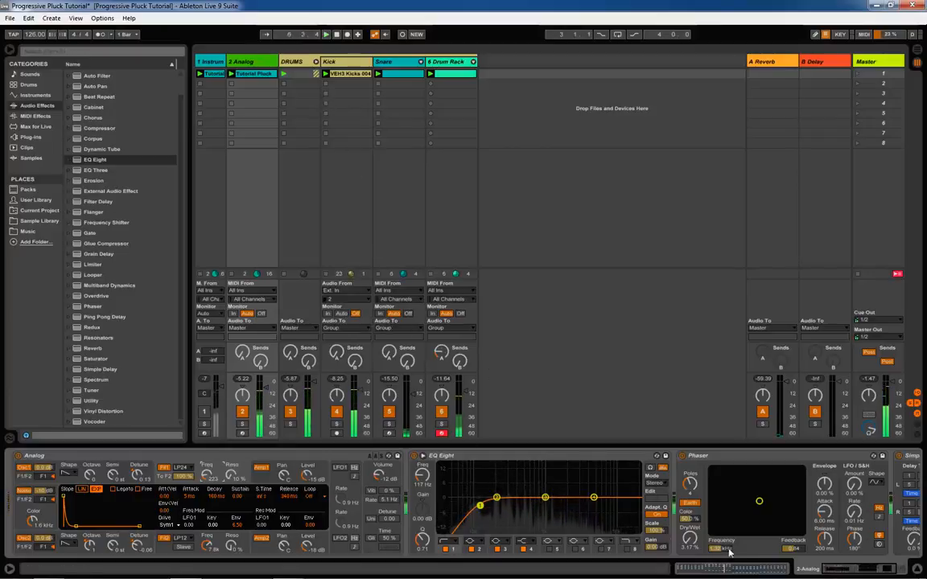
# Step: Add a Compressor after the Simple Delay and enable its sidechain with Kick as the audio source
pyautogui.click(815, 569)
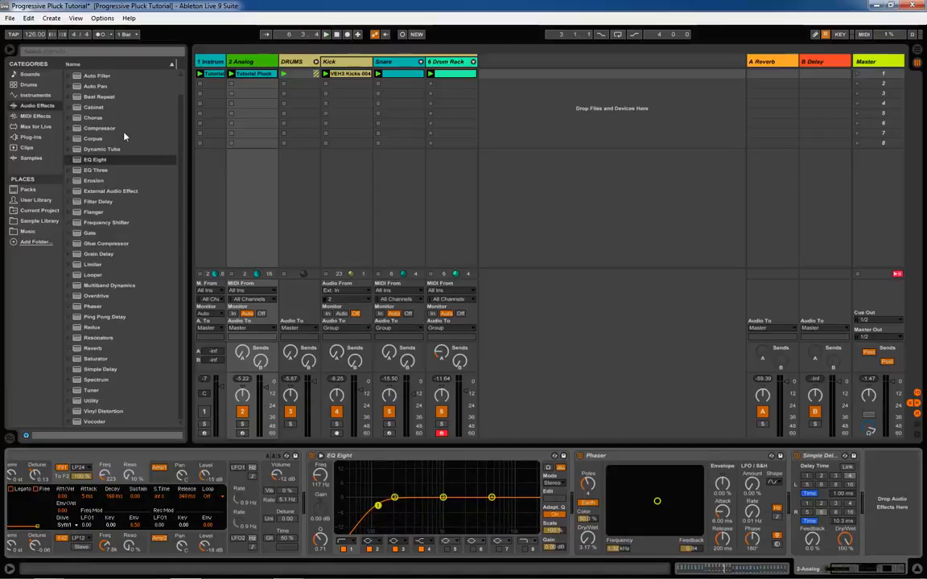
pyautogui.doubleClick(100, 129)
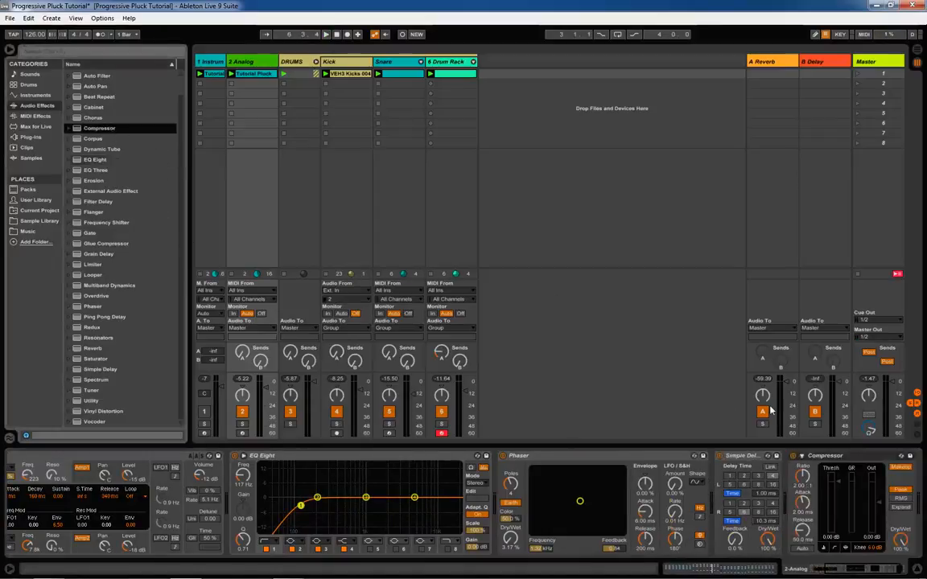
pyautogui.click(807, 465)
pyautogui.click(806, 484)
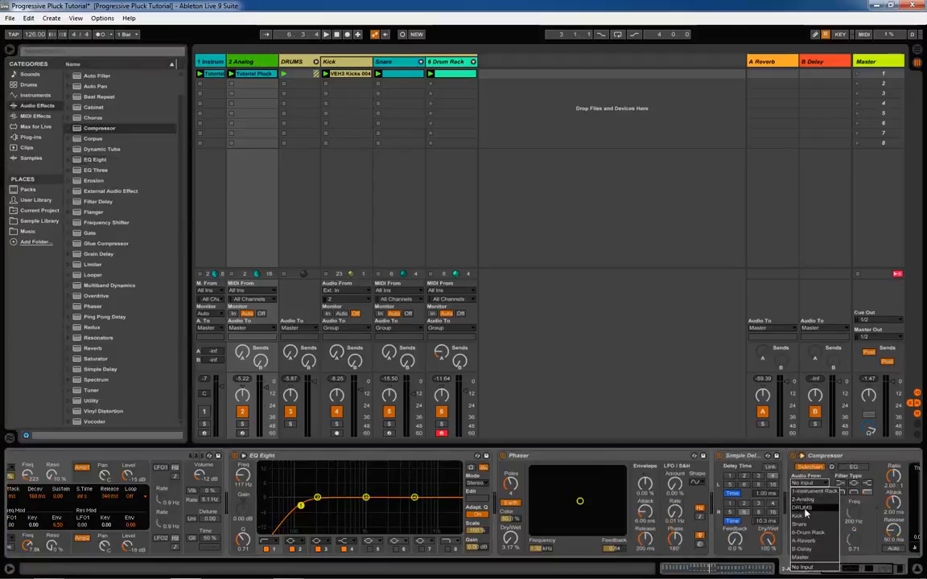
pyautogui.click(803, 516)
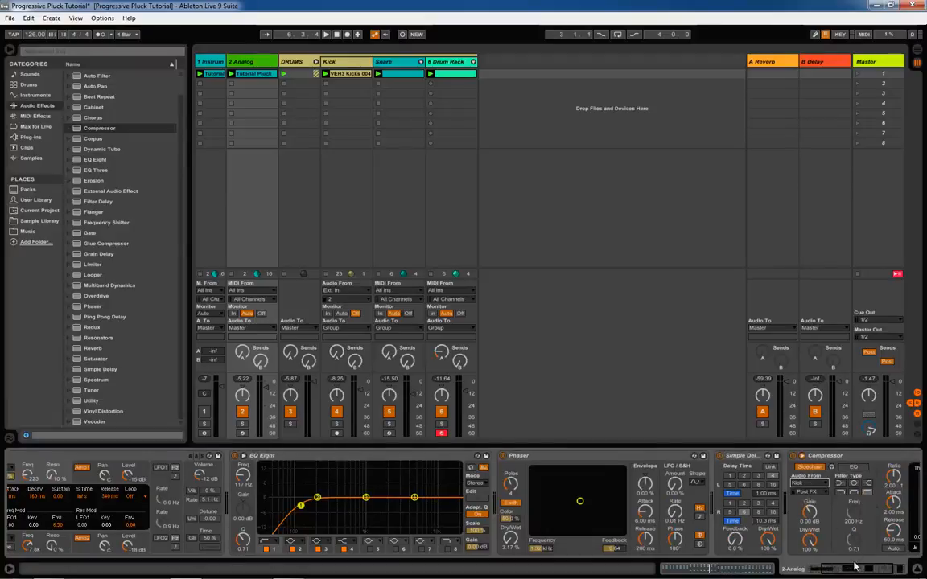
pyautogui.moveTo(856, 567); pyautogui.dragTo(875, 571)
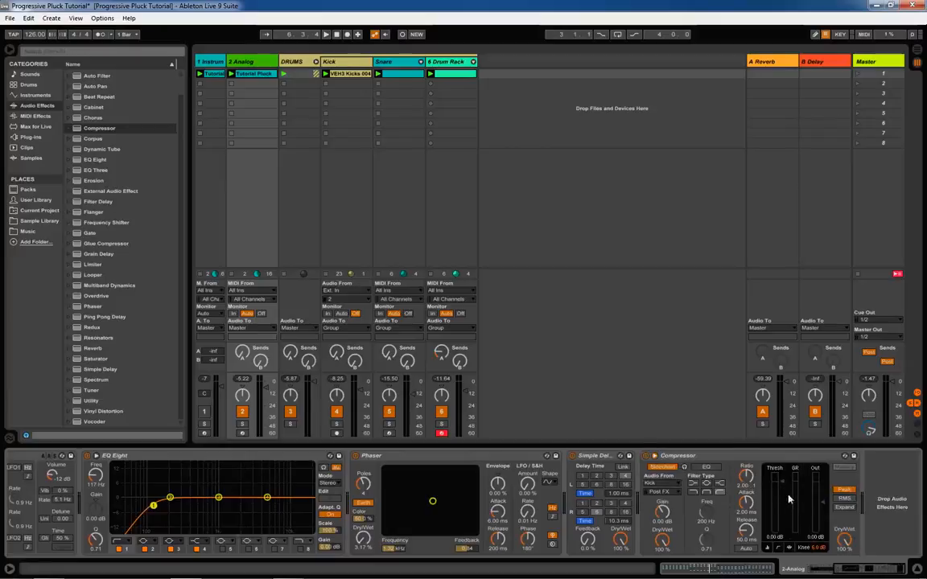
# Step: Set the Compressor to a 2.25:1 ratio, -10.5 dB threshold, 0.16 ms attack and auto release, comparing it bypassed and enabled during playback
pyautogui.press('space')
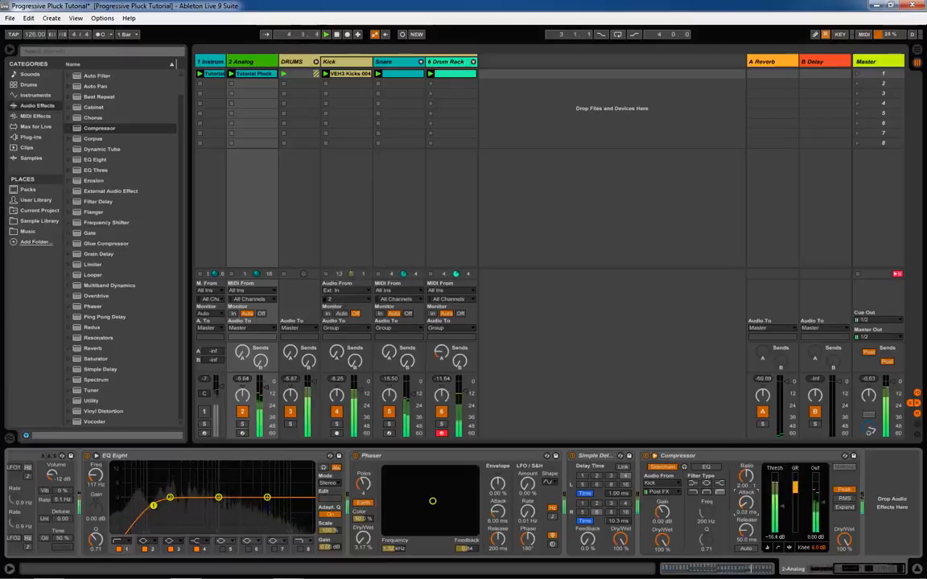
pyautogui.click(746, 548)
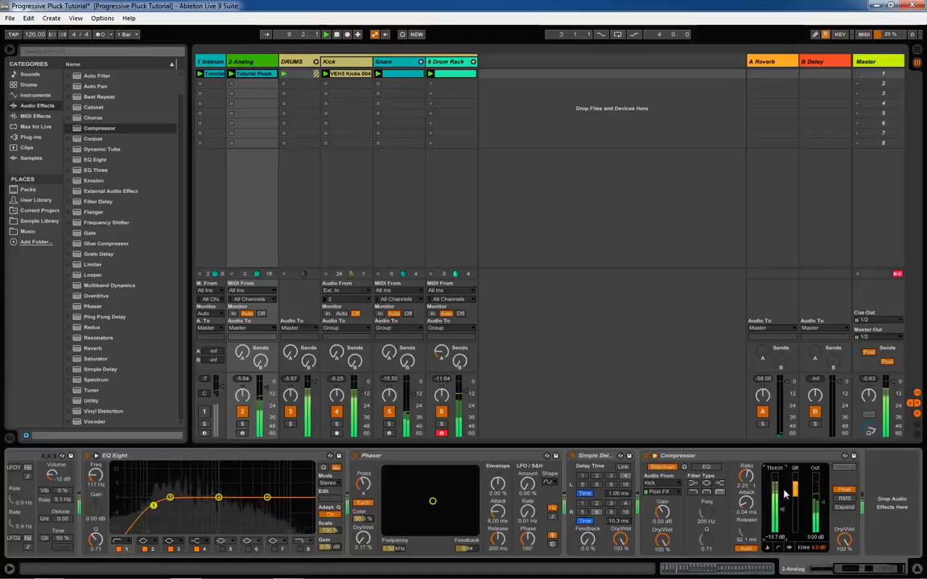
pyautogui.click(646, 456)
pyautogui.click(646, 456)
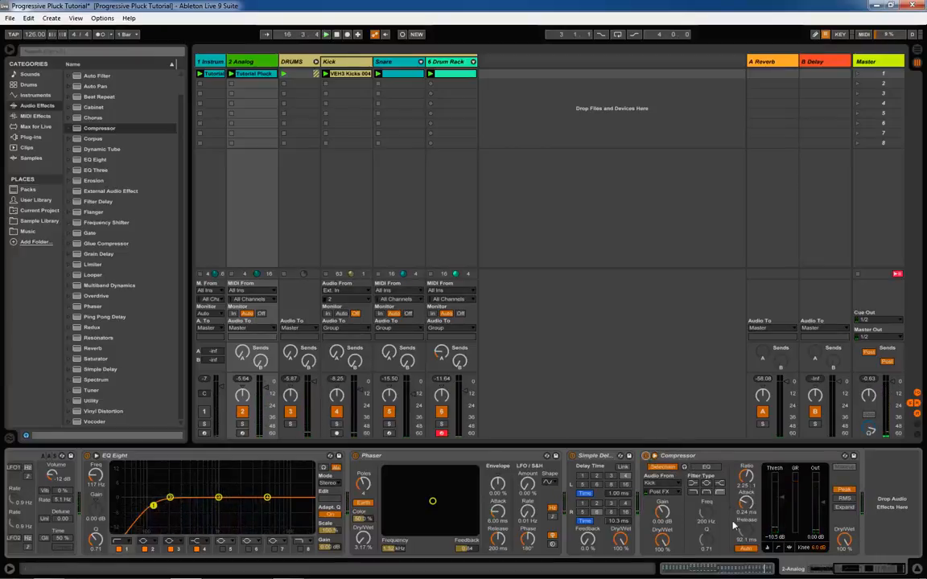
pyautogui.moveTo(746, 503); pyautogui.dragTo(747, 499)
# Step: Mute the DRUMS group, play the pluck without it, and add a Reverb after the Compressor
pyautogui.click(291, 413)
pyautogui.press('space')
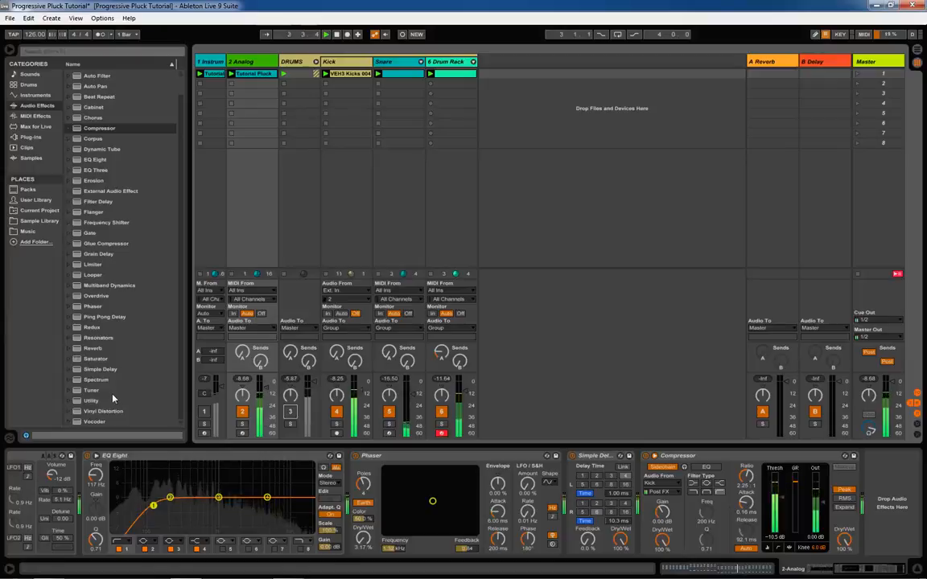
pyautogui.doubleClick(99, 350)
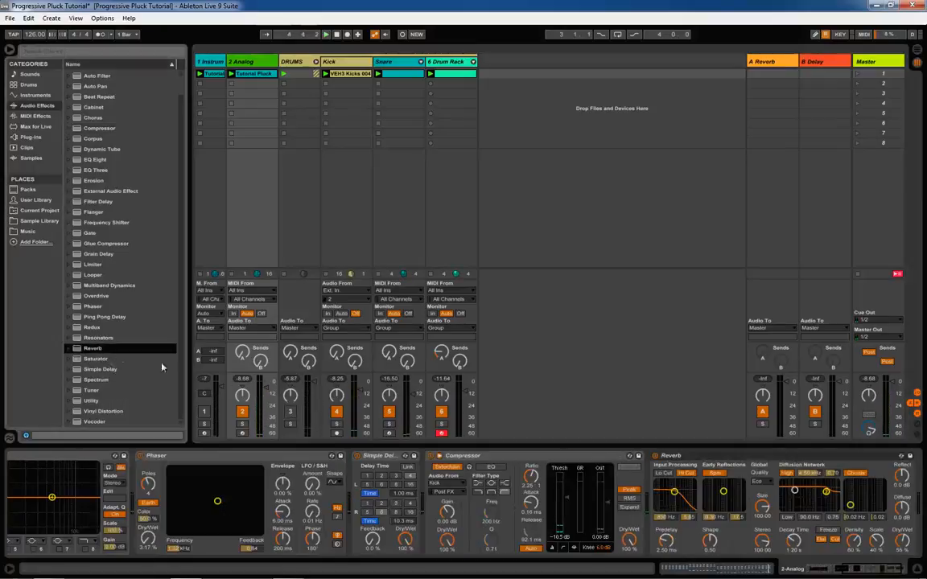
# Step: Switch the Reverb's input filter from high cut to low cut, turn off Spin, High and Chorus, and set the global quality to High
pyautogui.click(686, 474)
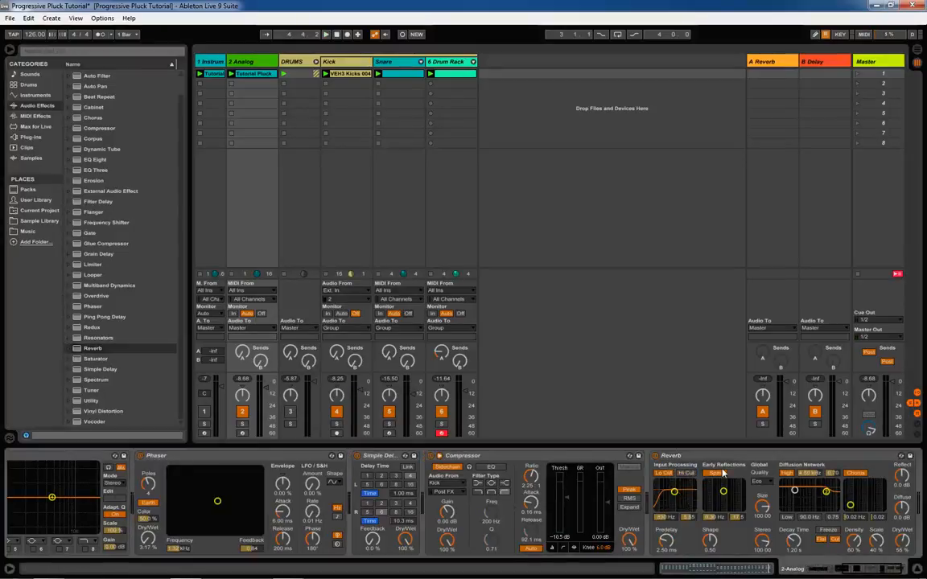
pyautogui.click(722, 473)
pyautogui.click(786, 473)
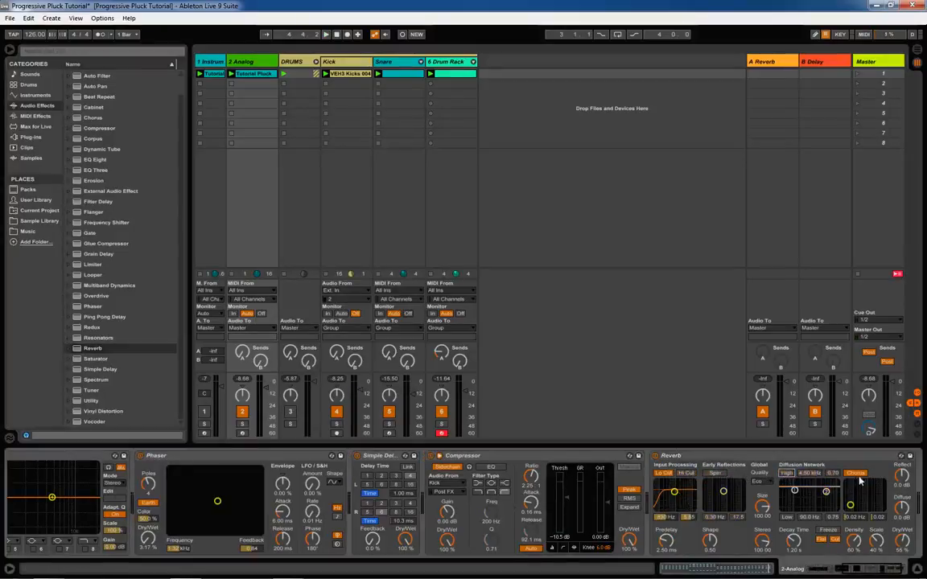
pyautogui.click(856, 475)
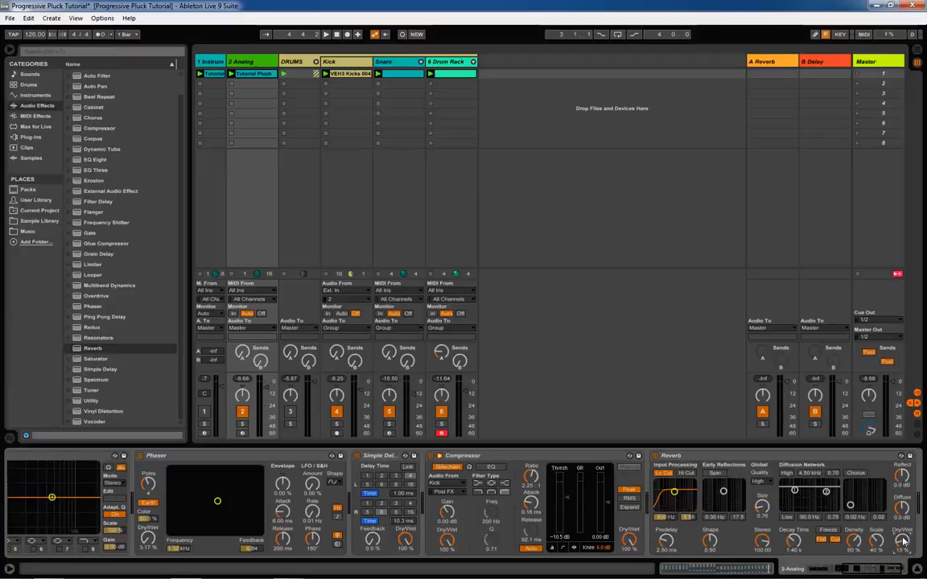
# Step: During playback, set the Reverb's predelay to 1.48 ms, decay time to 743 ms, density to 66 % and dry/wet to 4.8 %
pyautogui.press('space')
pyautogui.moveTo(856, 572); pyautogui.dragTo(866, 572)
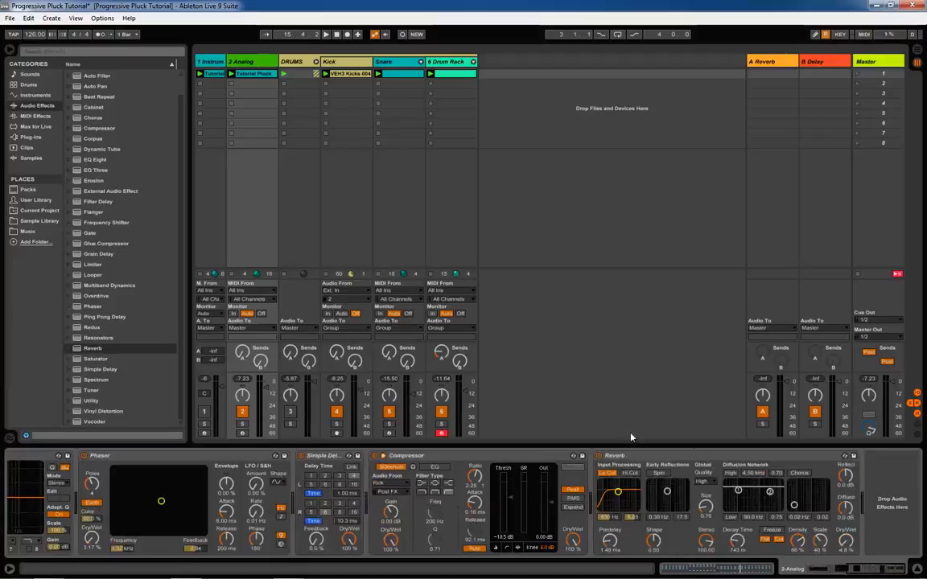
pyautogui.press('space')
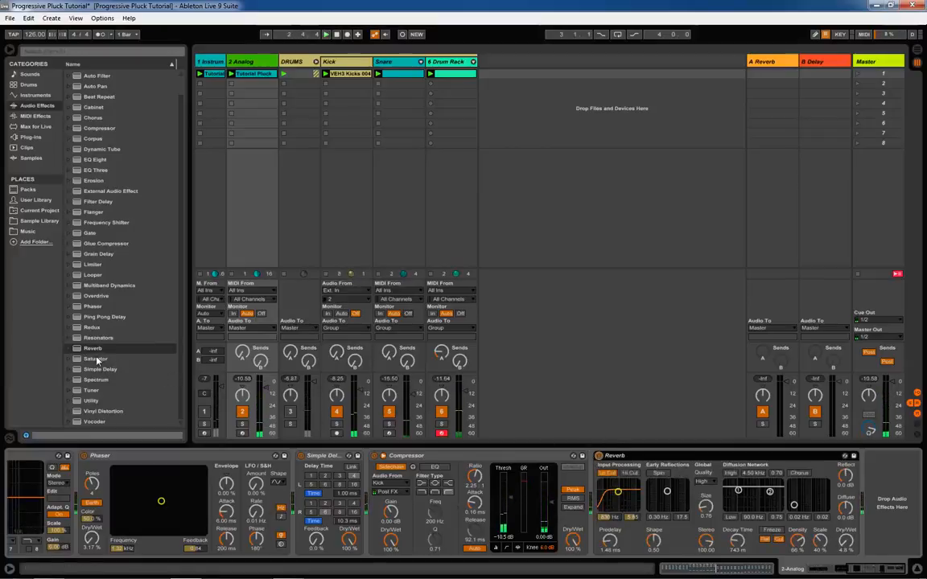
# Step: Insert a Saturator before the Reverb with 4.57 dB drive and 86.5 % dry/wet, and compare it bypassed and enabled during playback
pyautogui.moveTo(94, 362); pyautogui.dragTo(577, 461)
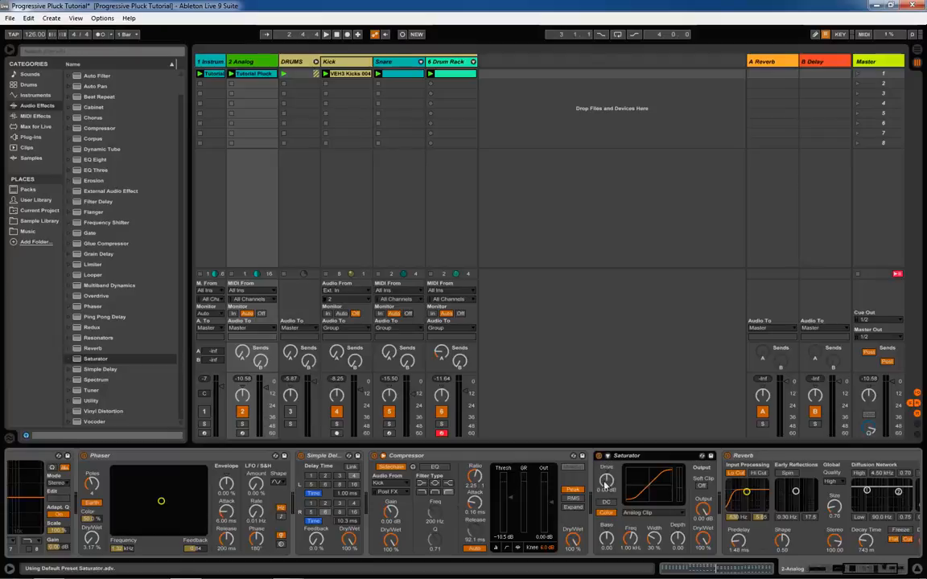
pyautogui.press('space')
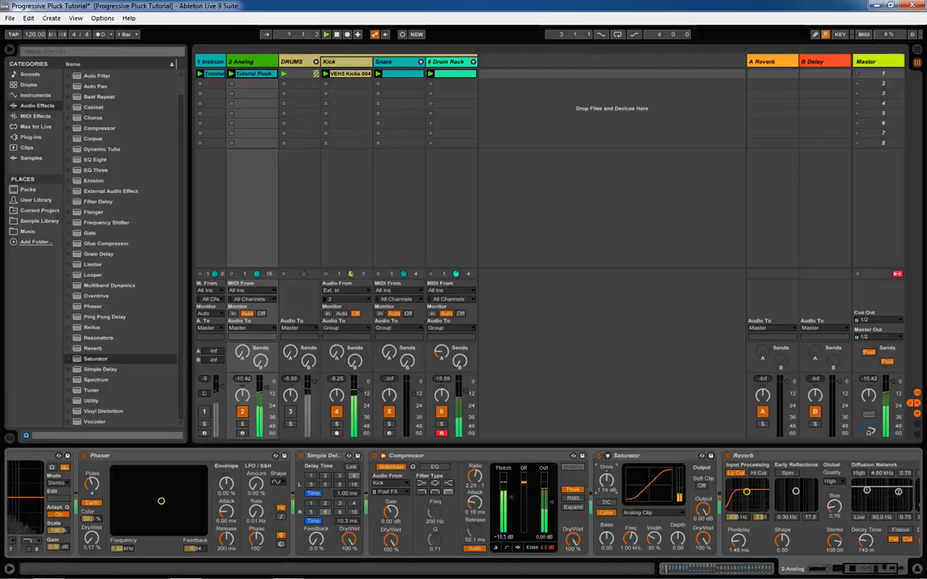
pyautogui.moveTo(608, 485); pyautogui.dragTo(609, 472)
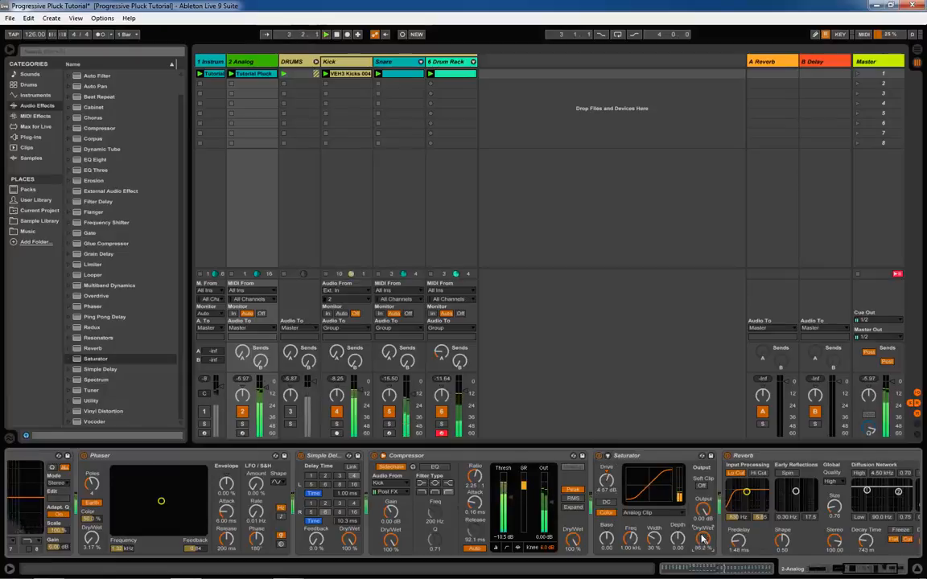
pyautogui.press('space')
pyautogui.press('space')
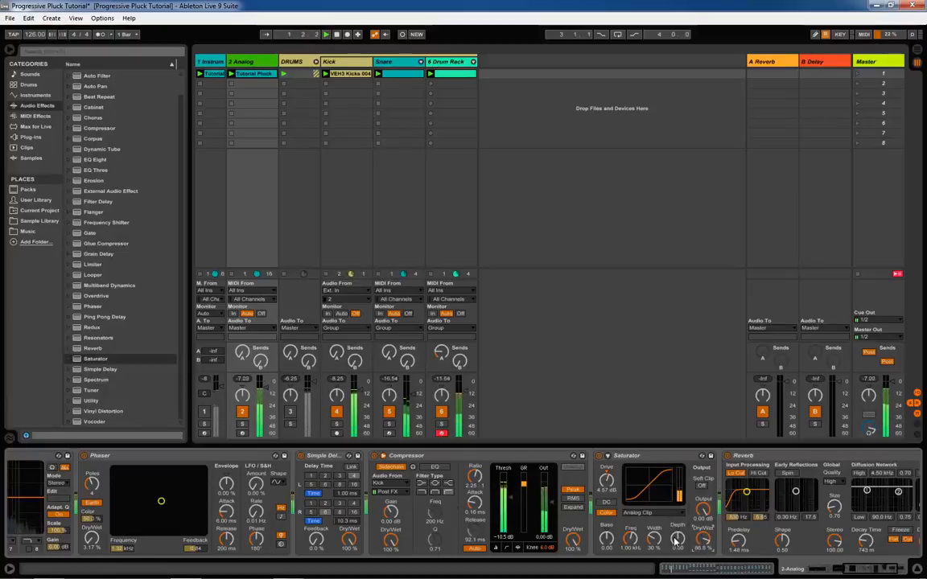
pyautogui.click(598, 456)
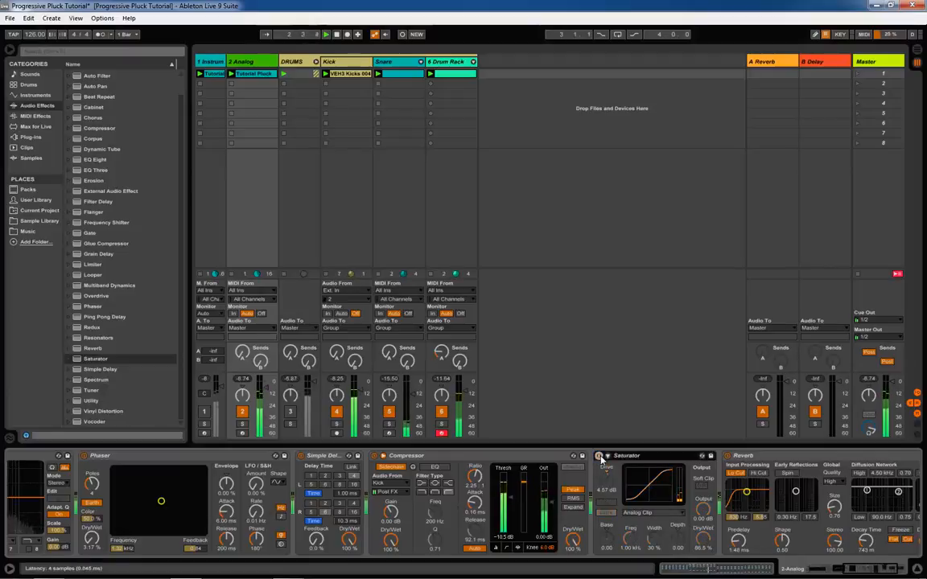
pyautogui.click(598, 457)
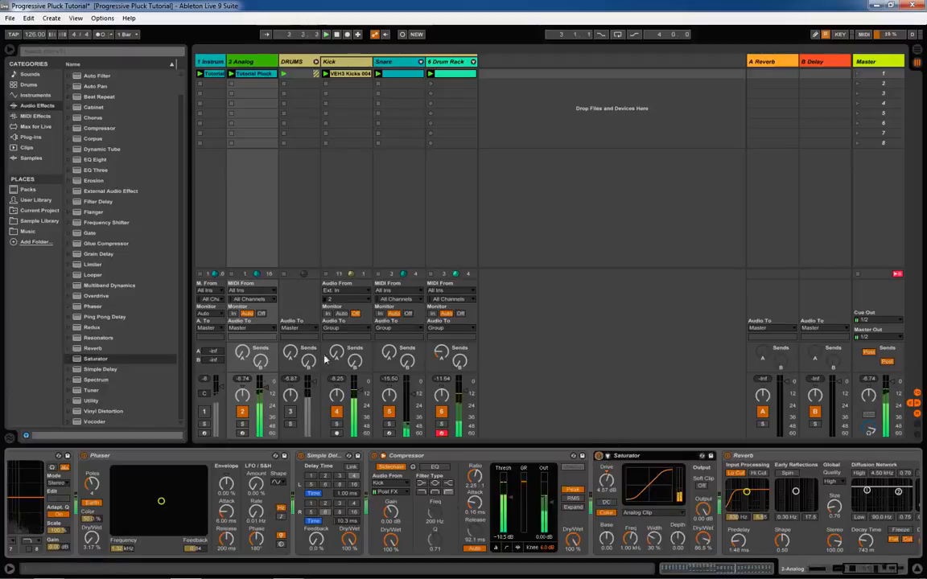
# Step: Unmute the DRUMS group and lower the EQ Eight's low-cut frequency to 90.1 Hz during playback
pyautogui.click(291, 412)
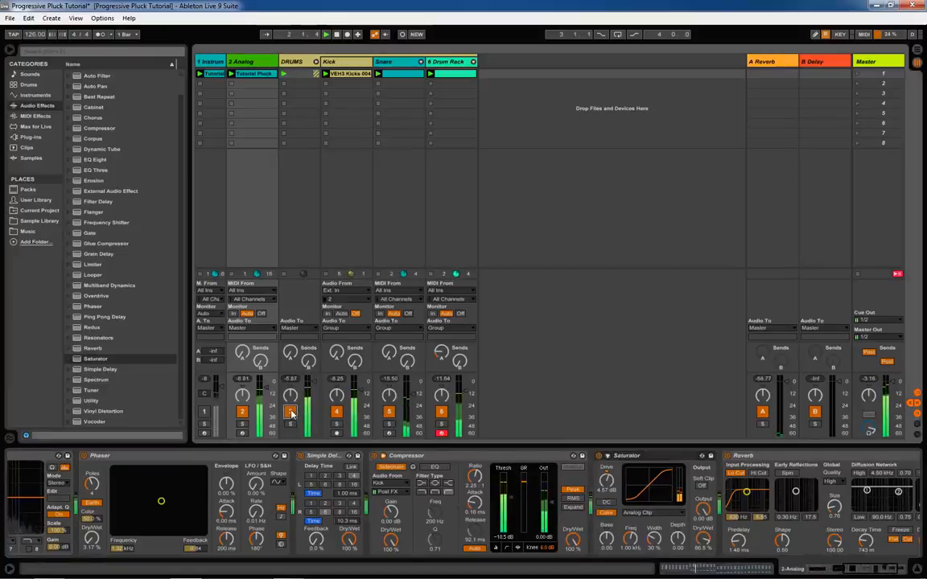
pyautogui.moveTo(865, 570); pyautogui.dragTo(748, 565)
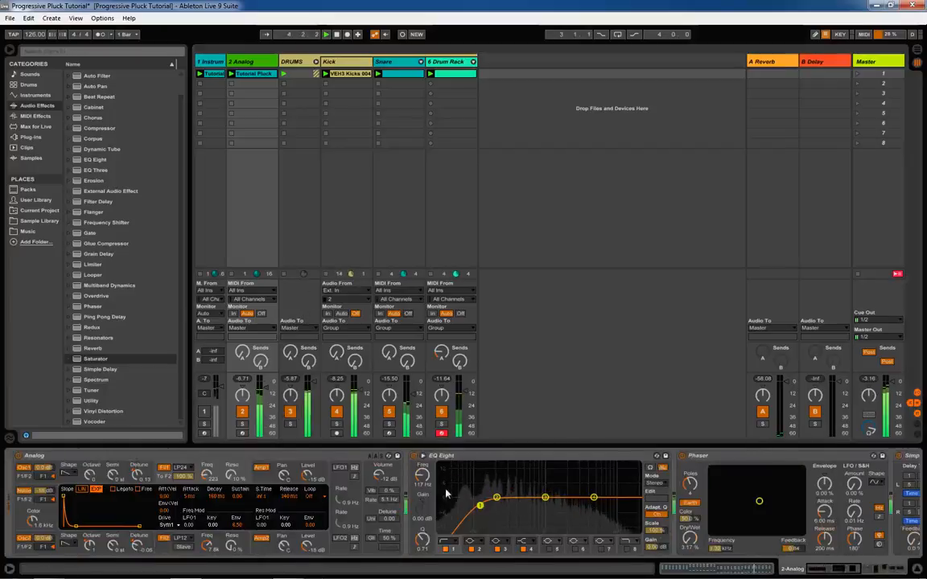
pyautogui.moveTo(423, 475); pyautogui.dragTo(425, 476)
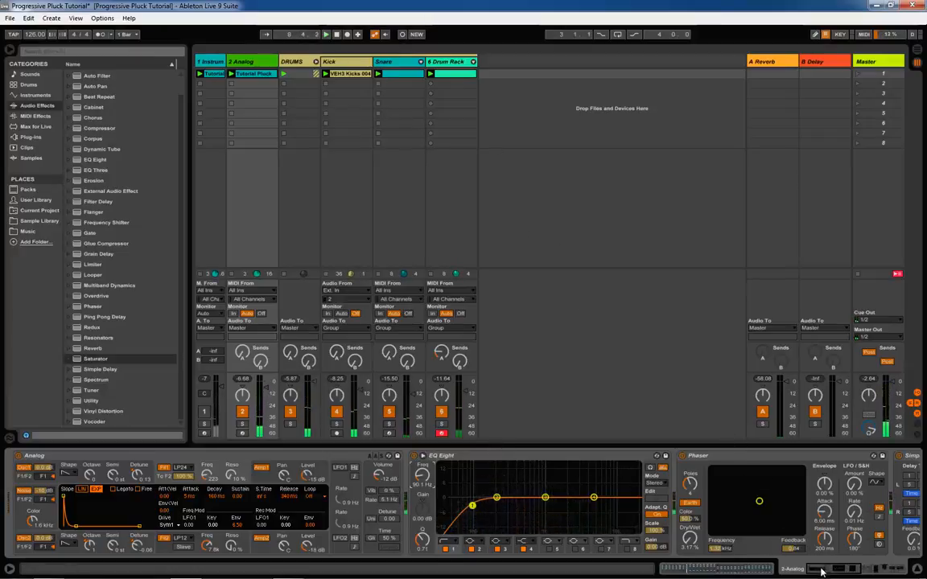
pyautogui.scroll(-5, 563, 515)
pyautogui.scroll(5, 408, 555)
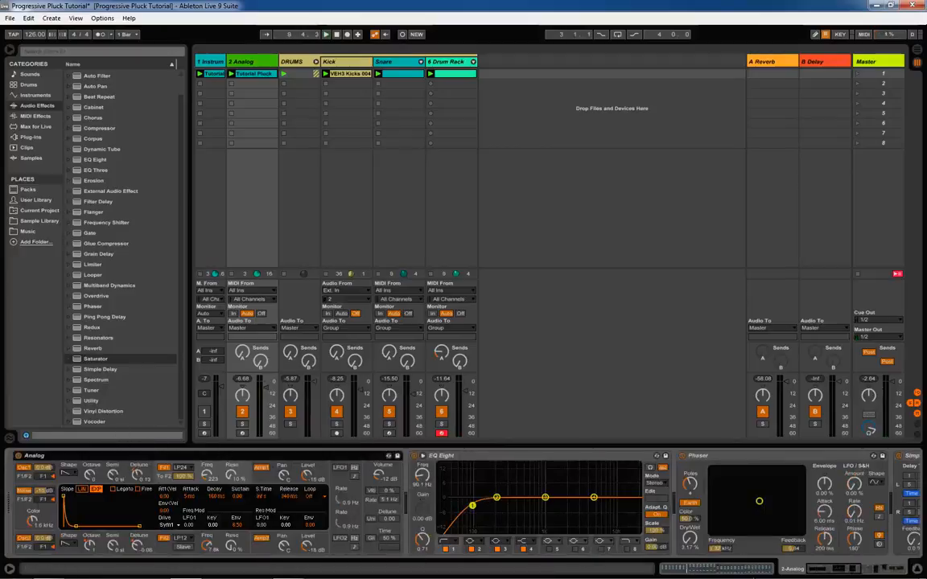
pyautogui.moveTo(809, 570); pyautogui.dragTo(615, 566)
pyautogui.moveTo(830, 573); pyautogui.dragTo(901, 570)
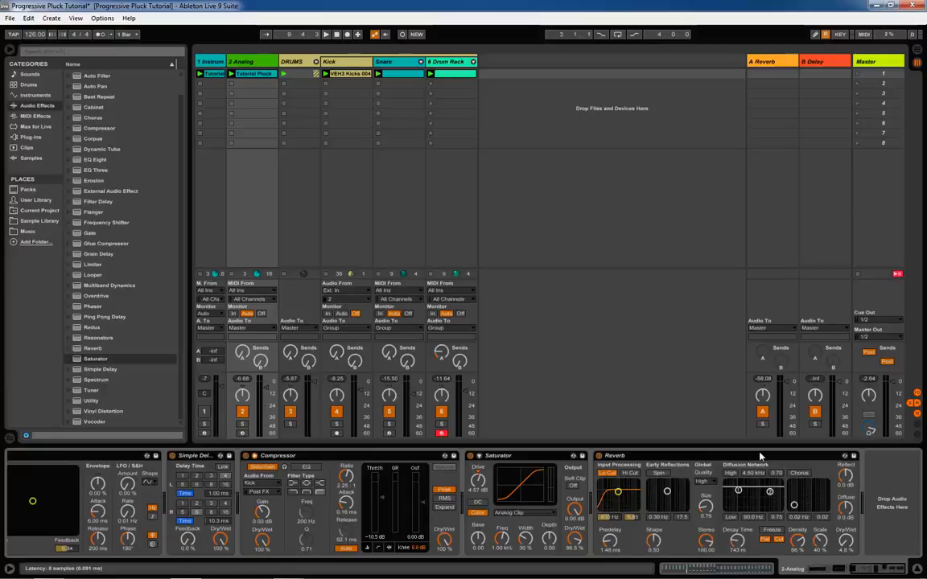
# Step: Group the Analog instrument and its whole effects chain into an Instrument Rack
pyautogui.hotkey('ctrl', 'g')
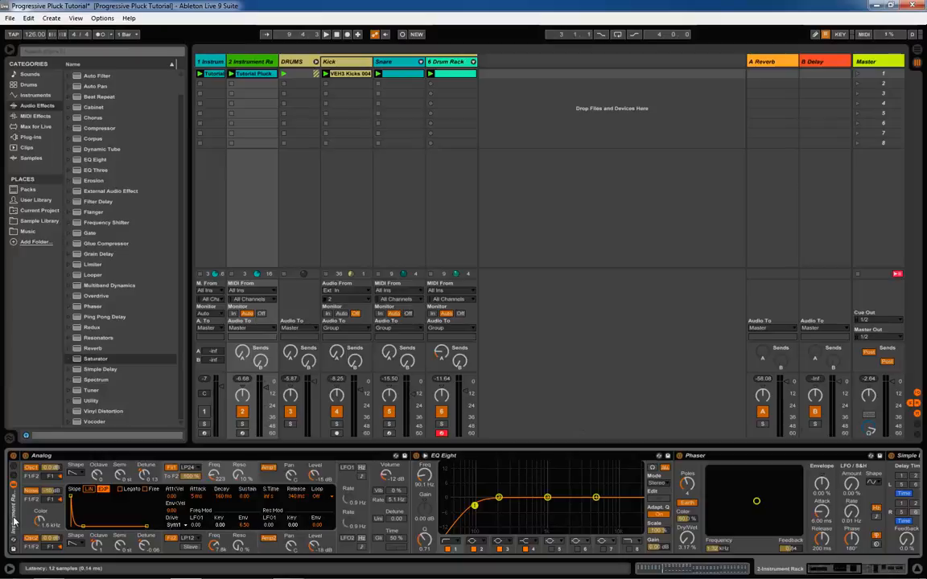
pyautogui.rightClick(10, 460)
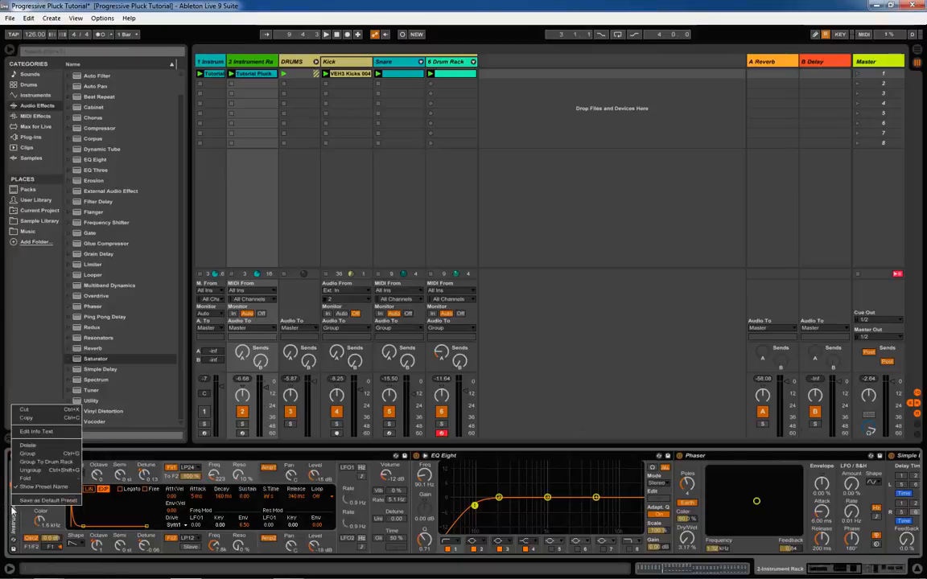
pyautogui.click(35, 456)
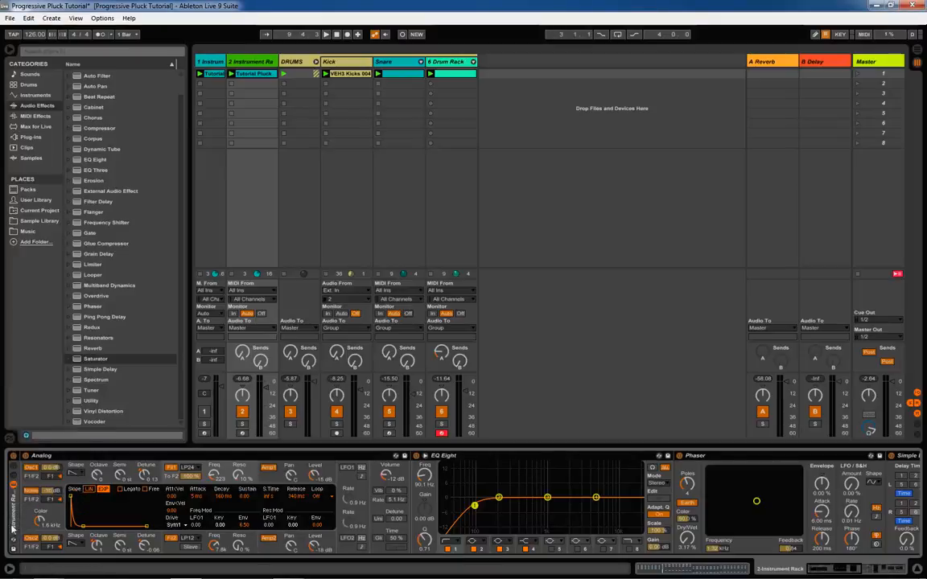
pyautogui.click(79, 459)
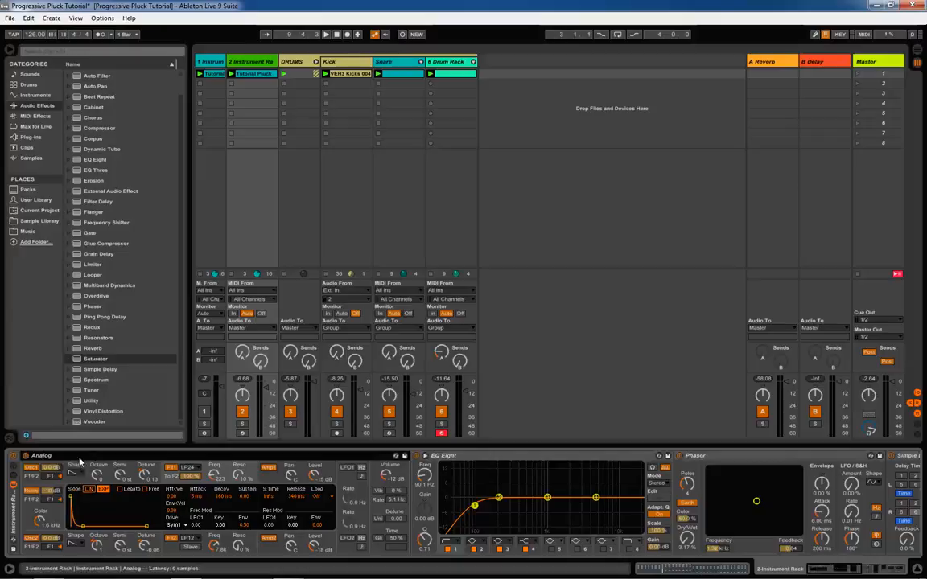
pyautogui.doubleClick(15, 514)
pyautogui.rightClick(13, 460)
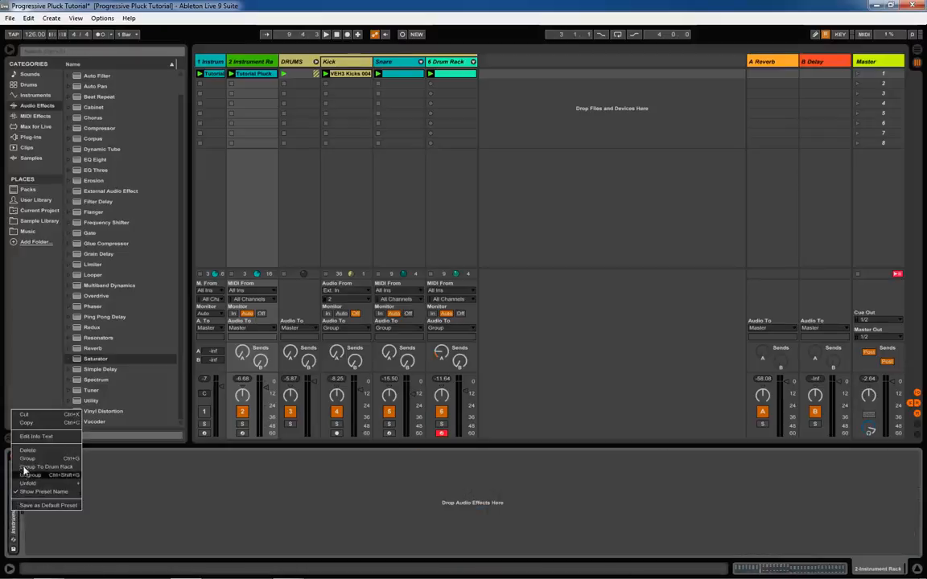
pyautogui.click(89, 470)
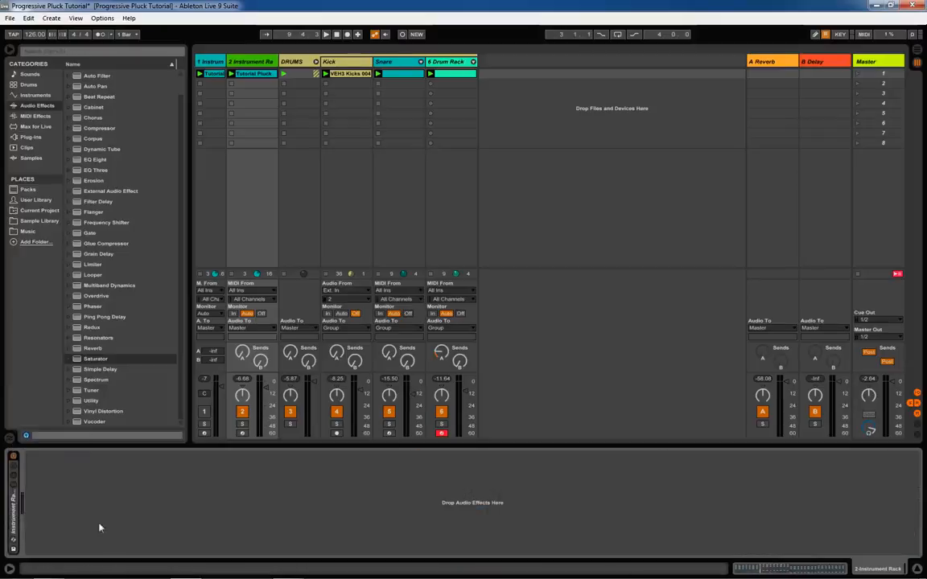
pyautogui.doubleClick(13, 517)
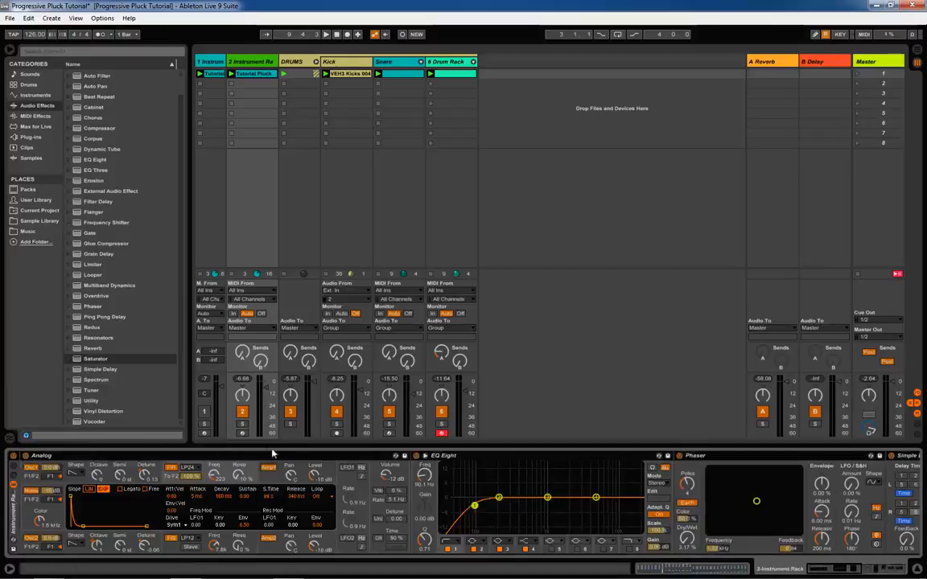
# Step: Save the Analog device as a preset named "OBIS Prog Tutorial Rack" in the User Library and play the set
pyautogui.click(405, 458)
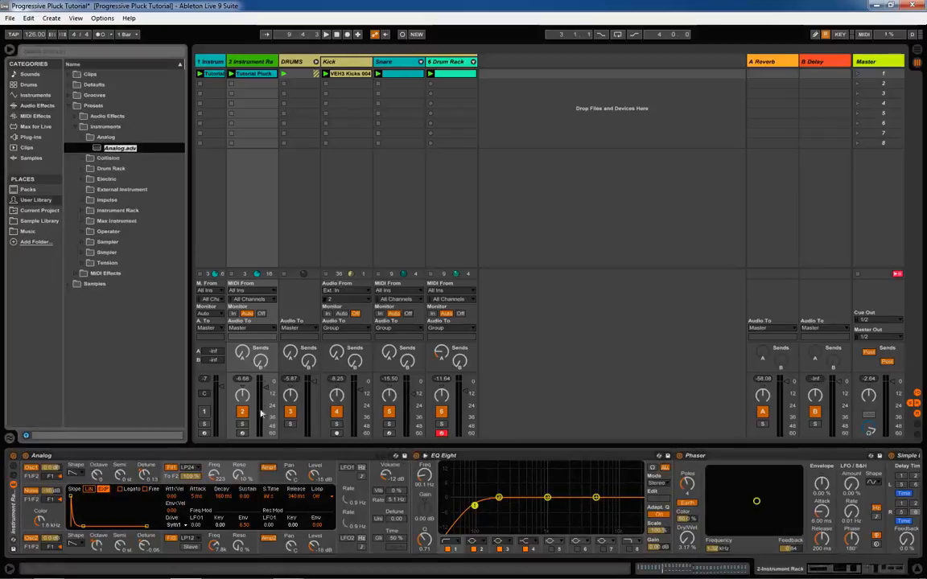
pyautogui.write('Prog Tutorial Rack')
pyautogui.press('Return')
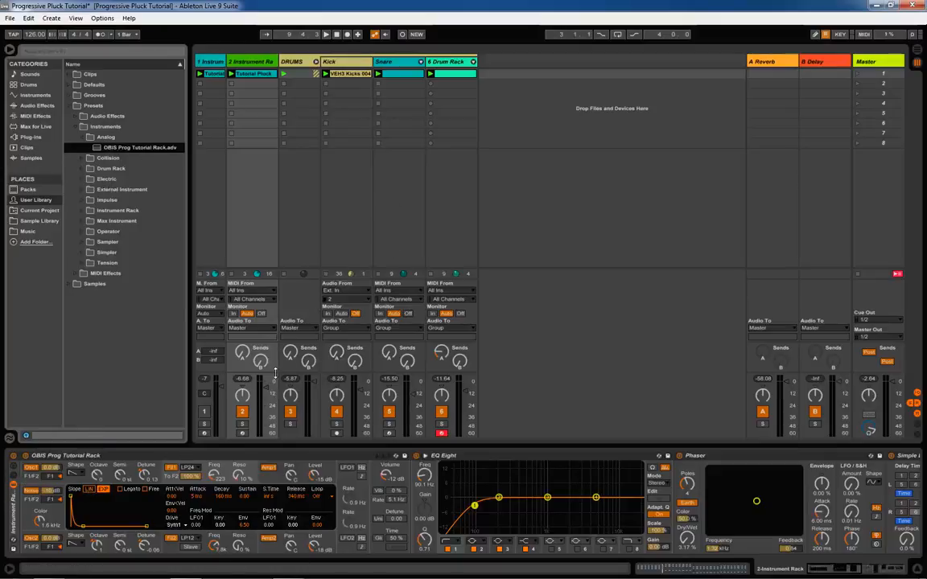
pyautogui.press('space')
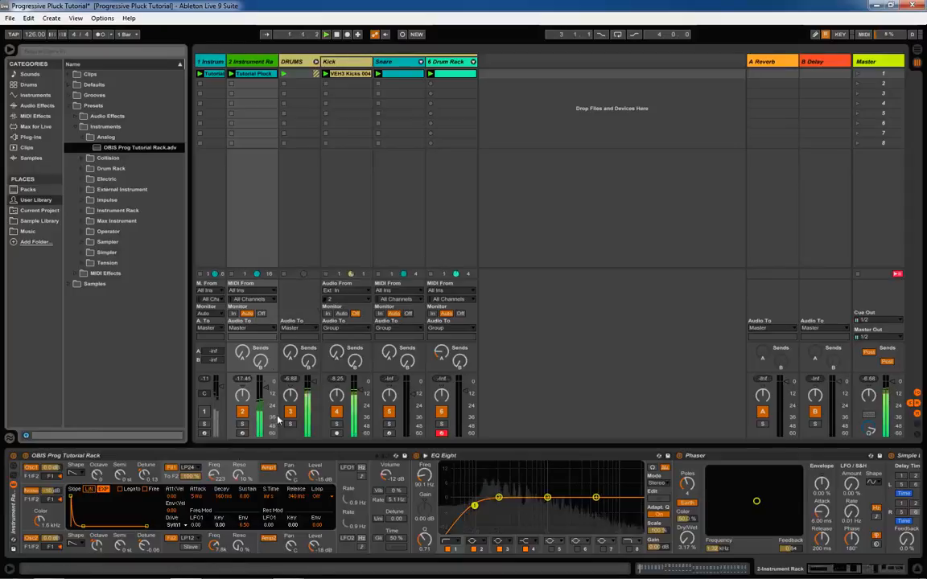
# Step: Show the Instrument Rack's macro controls, enter macro mapping and map filter 1's frequency to Macro 1
pyautogui.click(14, 471)
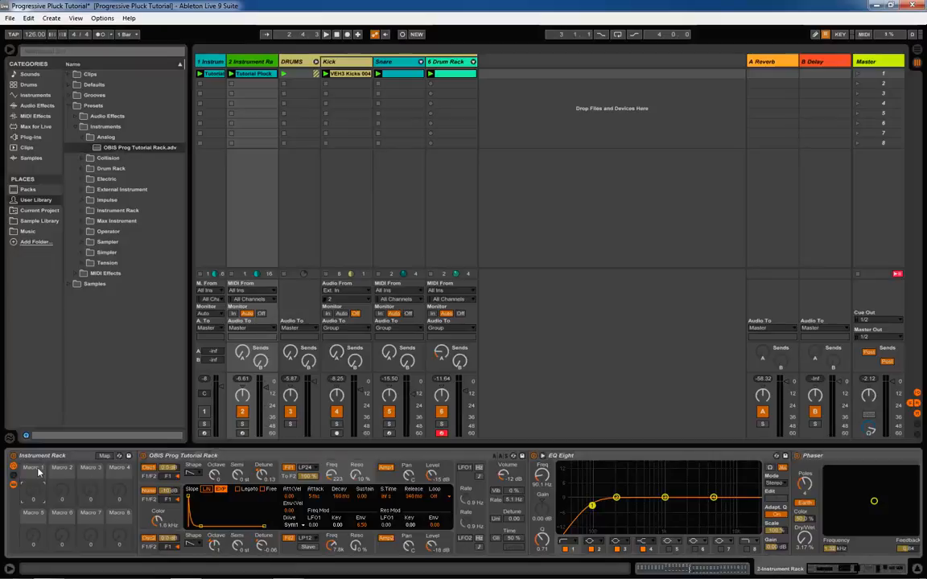
pyautogui.click(105, 456)
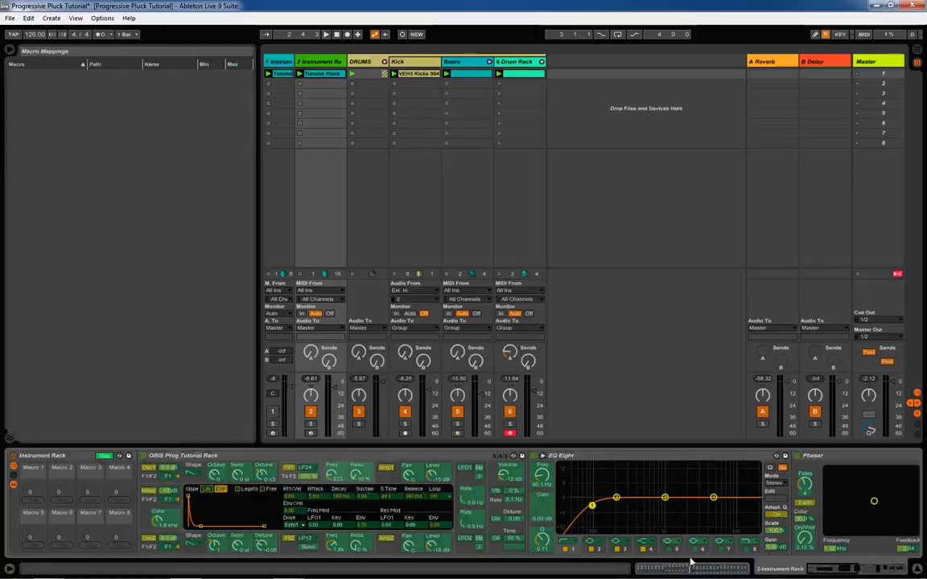
pyautogui.moveTo(819, 571); pyautogui.dragTo(764, 568)
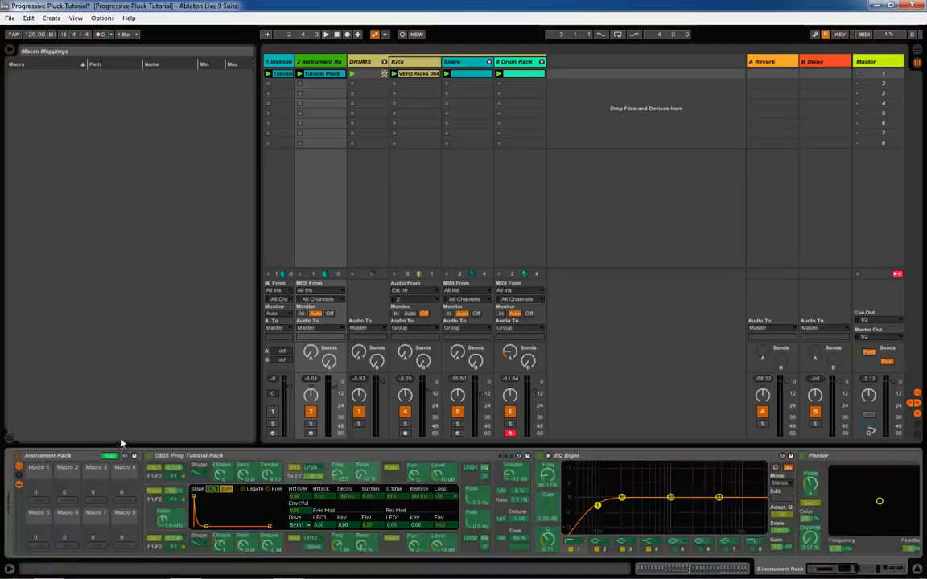
pyautogui.click(338, 476)
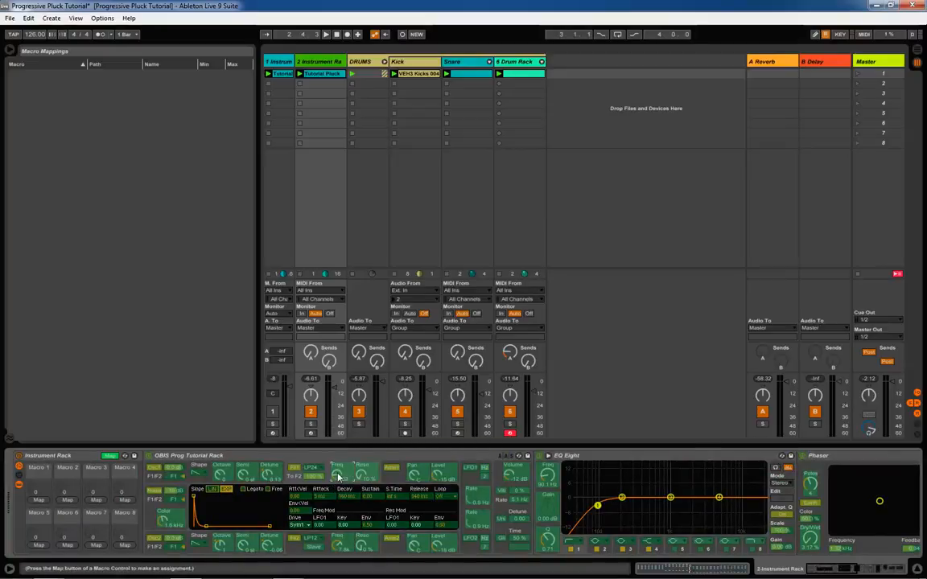
pyautogui.rightClick(338, 476)
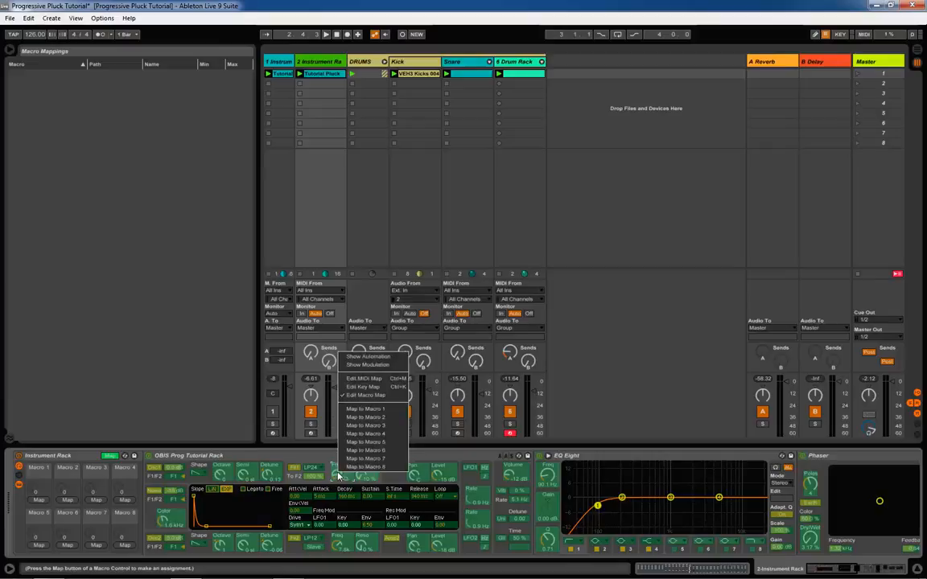
pyautogui.click(359, 408)
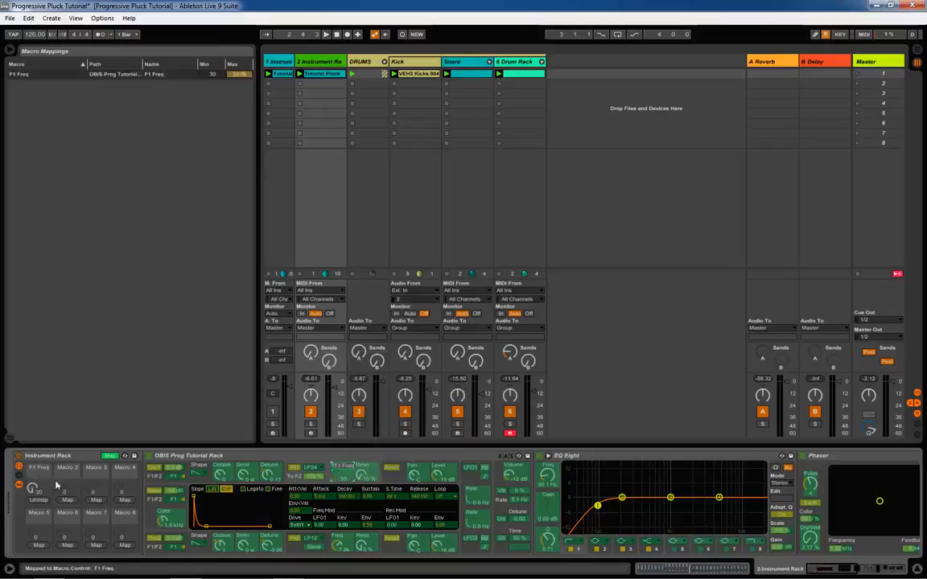
# Step: Map filter 2's frequency to Macro 1 as well and check both entries in the macro mappings
pyautogui.rightClick(341, 546)
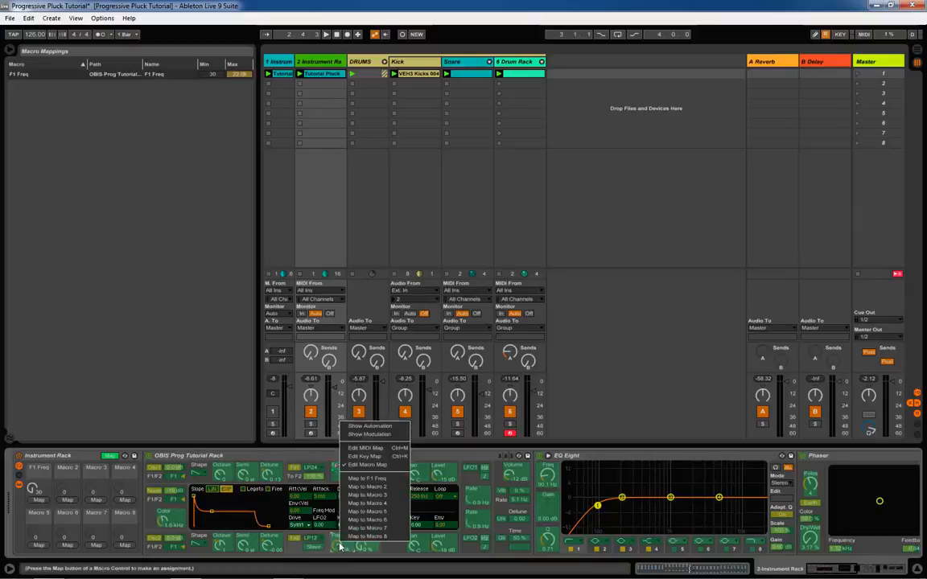
pyautogui.click(380, 480)
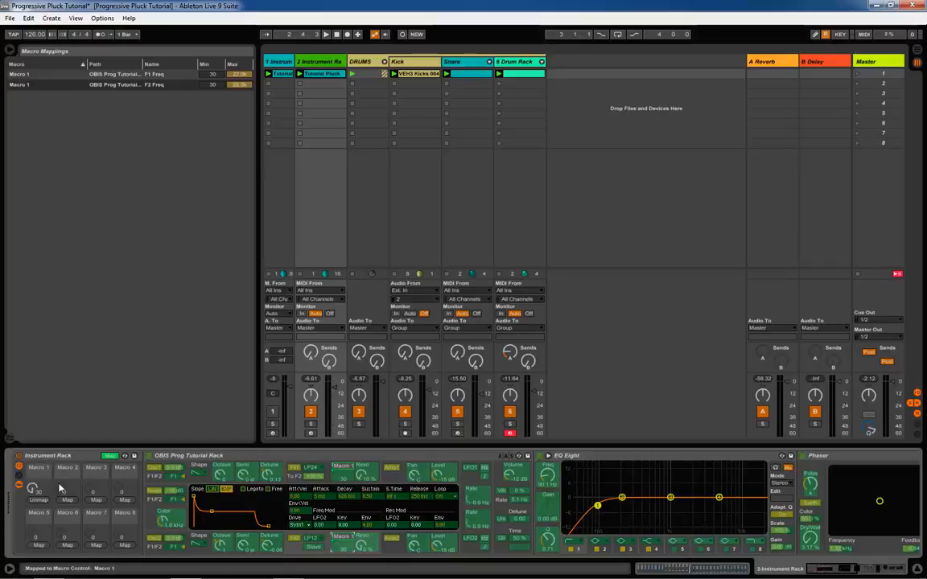
pyautogui.click(44, 76)
pyautogui.click(43, 86)
pyautogui.click(59, 75)
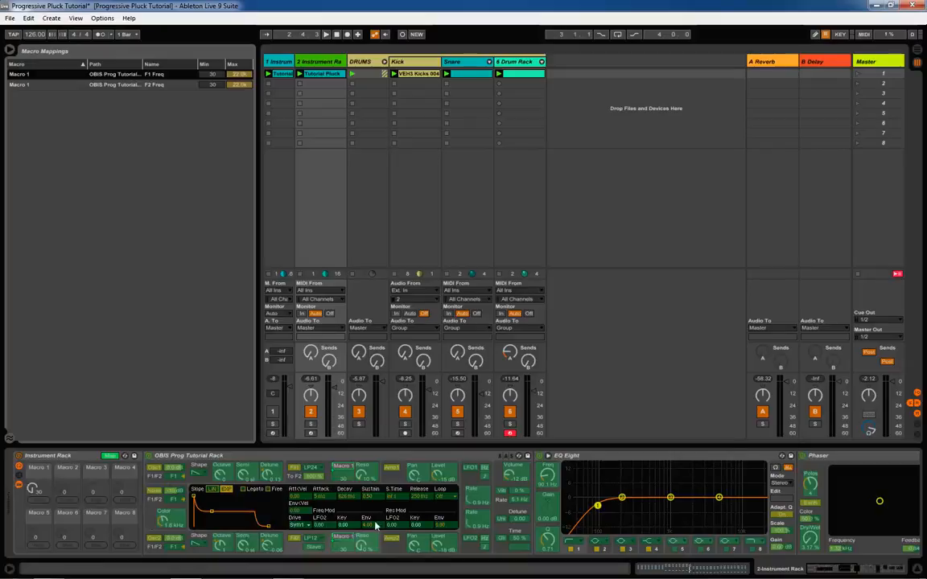
# Step: Map the Amp1 envelope release to Macro 1 and leave macro mapping
pyautogui.click(391, 468)
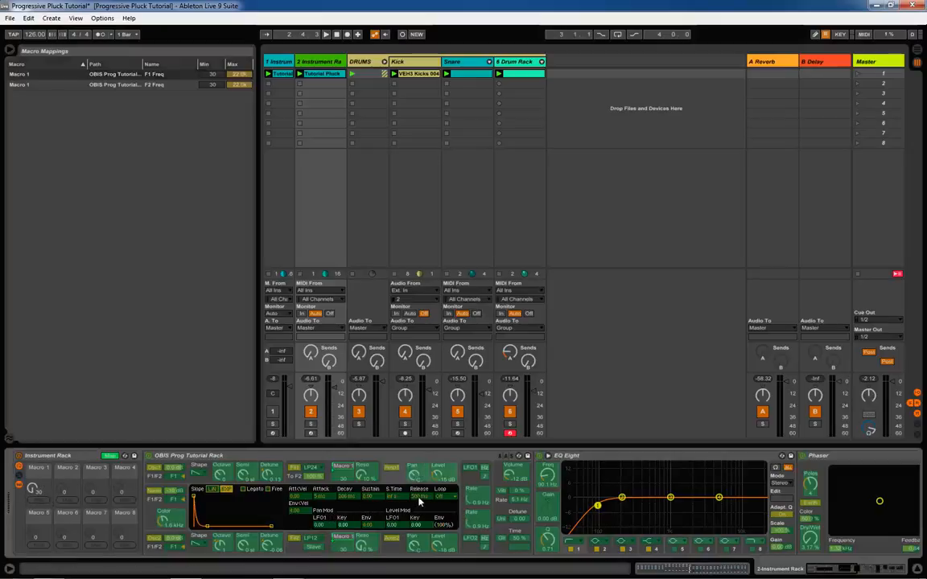
pyautogui.click(418, 498)
pyautogui.rightClick(418, 501)
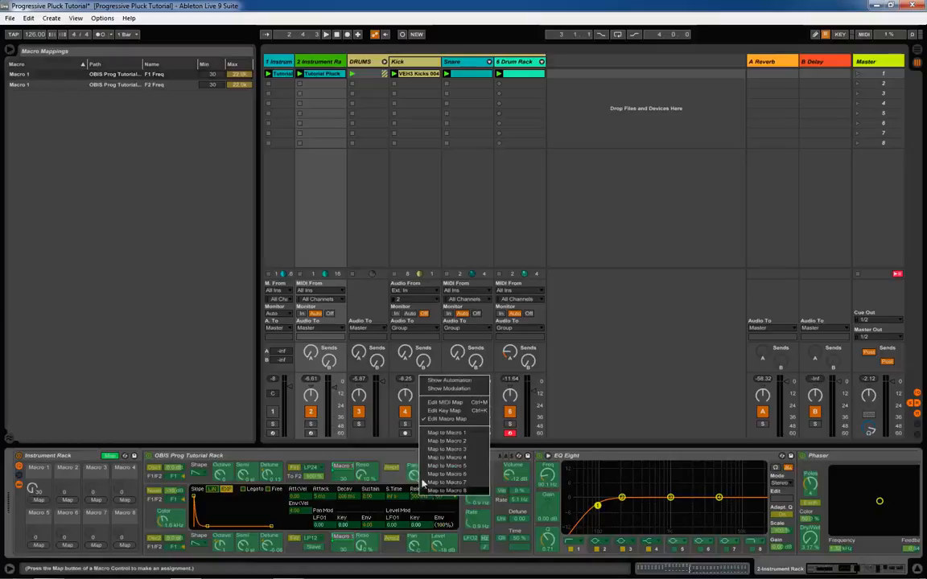
pyautogui.click(442, 441)
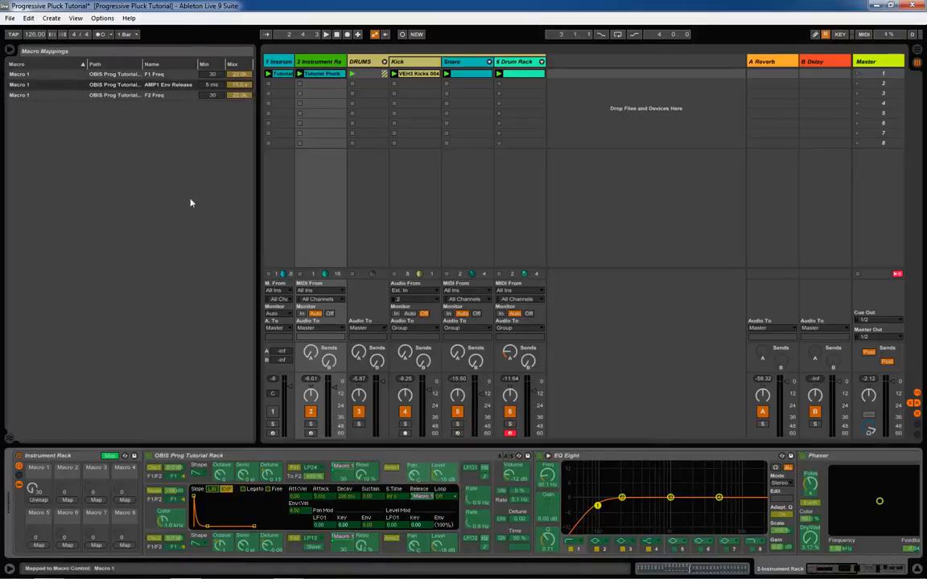
pyautogui.click(110, 456)
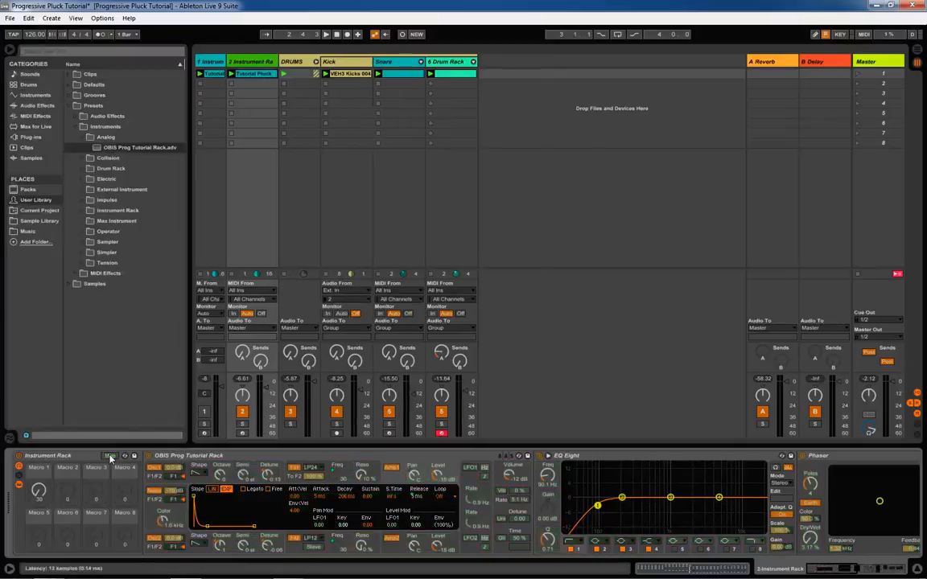
# Step: Assign Macro 1 of the pluck's rack to MIDI controller CC 14 on channel 1
pyautogui.click(863, 35)
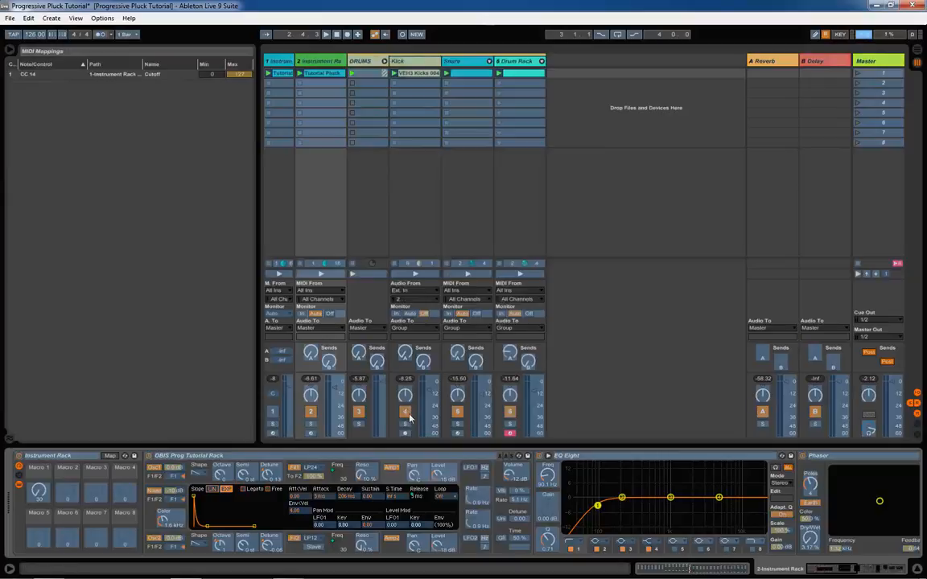
pyautogui.click(38, 492)
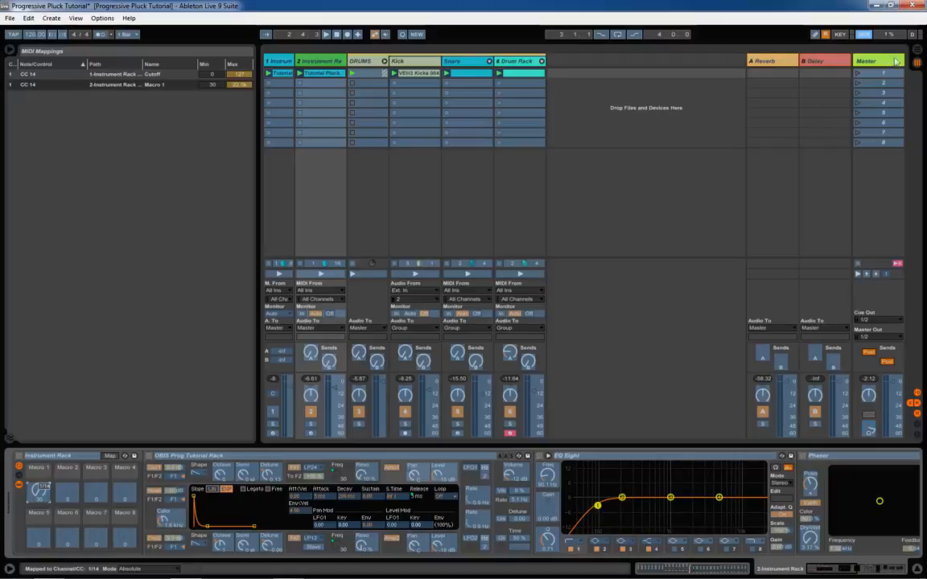
pyautogui.click(863, 33)
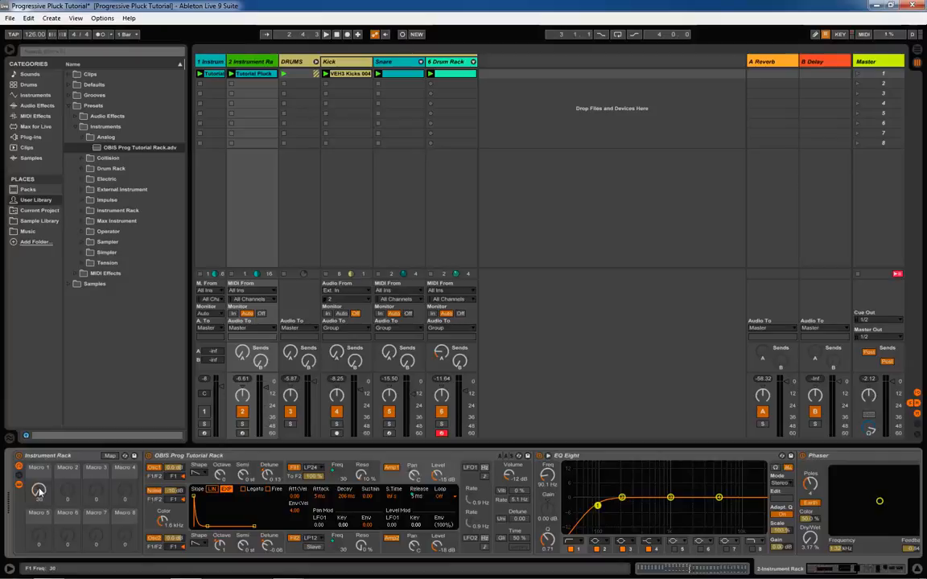
# Step: Return to macro mapping, play the set, mute the DRUMS group and sweep Macro 1 through its range
pyautogui.moveTo(38, 490)
pyautogui.mouseDown()
pyautogui.moveTo(38, 481)
pyautogui.moveTo(42, 492)
pyautogui.mouseUp()
pyautogui.click(106, 456)
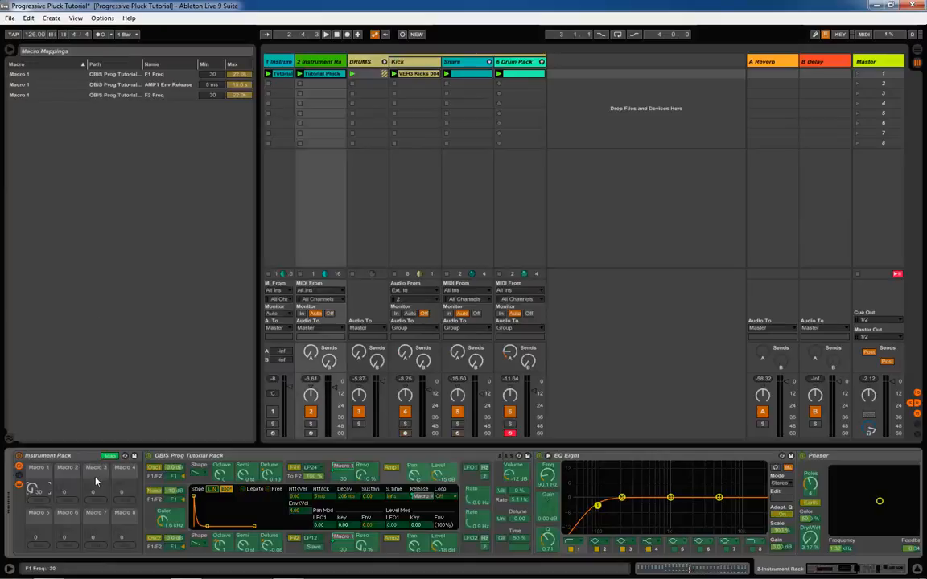
pyautogui.press('space')
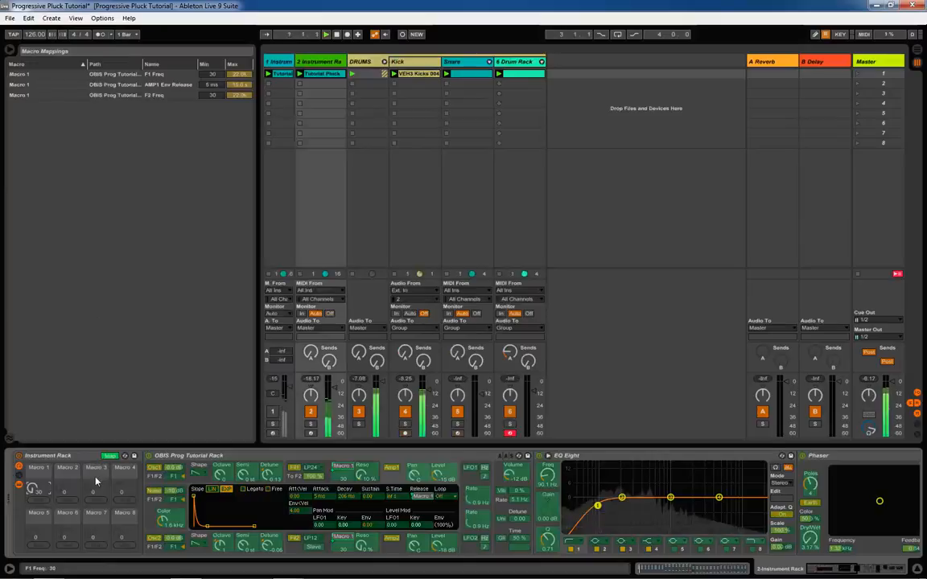
pyautogui.click(358, 411)
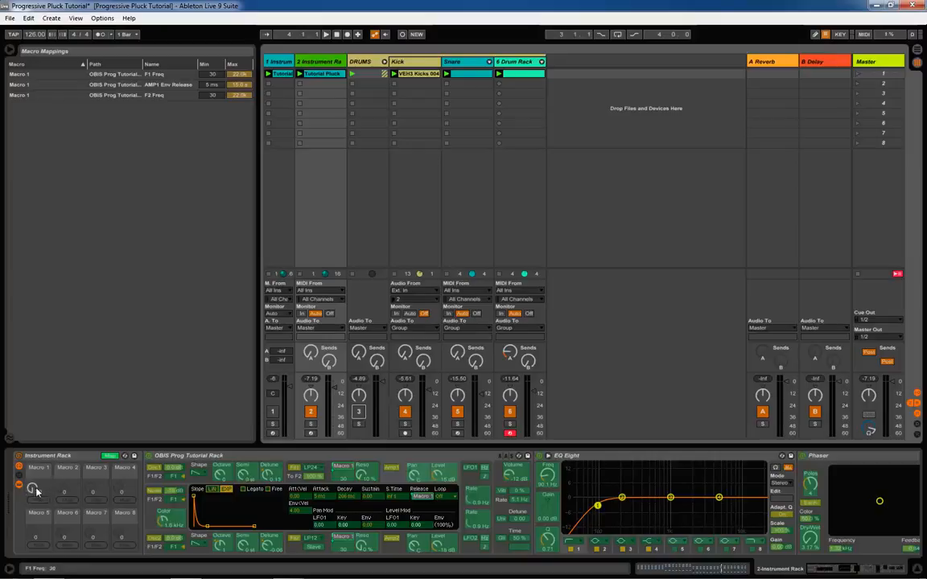
pyautogui.moveTo(36, 490); pyautogui.dragTo(36, 491)
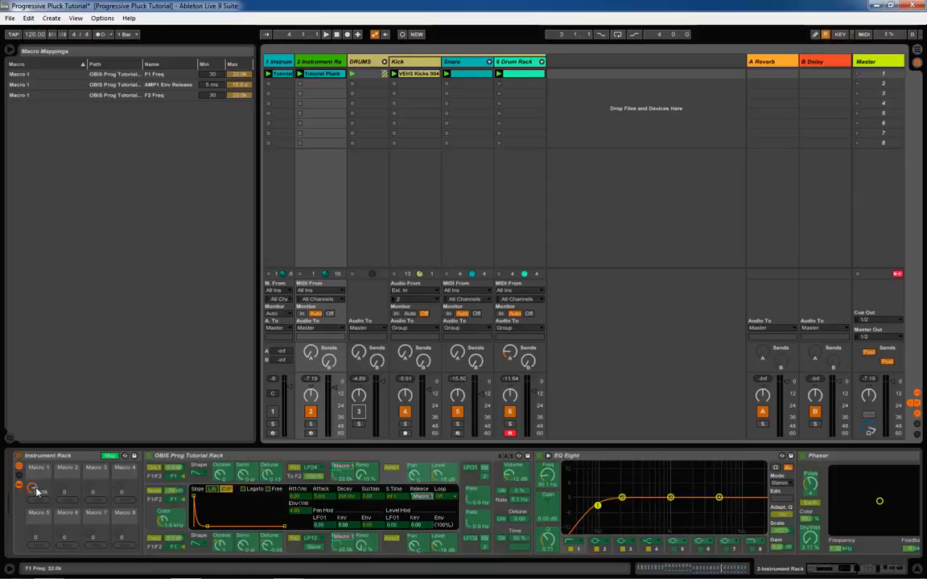
pyautogui.moveTo(37, 491); pyautogui.dragTo(36, 491)
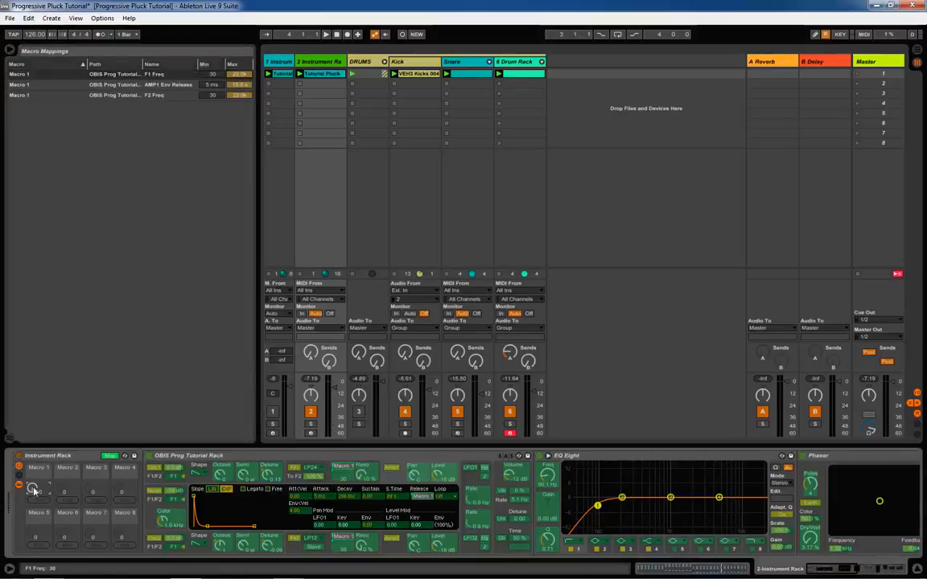
# Step: During playback, raise the Macro 1 minimums to 252 for F1 Freq and 496 for F2 Freq
pyautogui.press('space')
pyautogui.moveTo(213, 75); pyautogui.dragTo(213, 45)
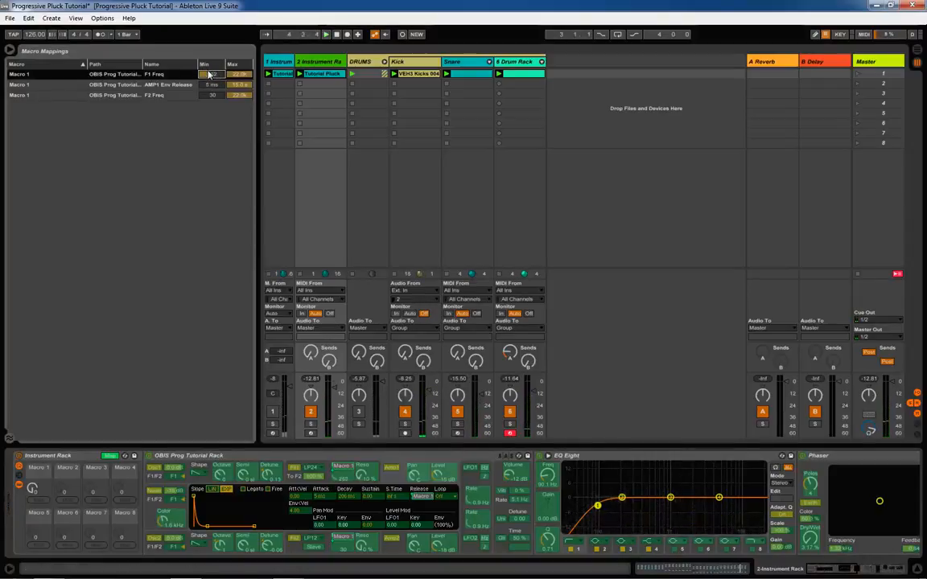
pyautogui.click(65, 95)
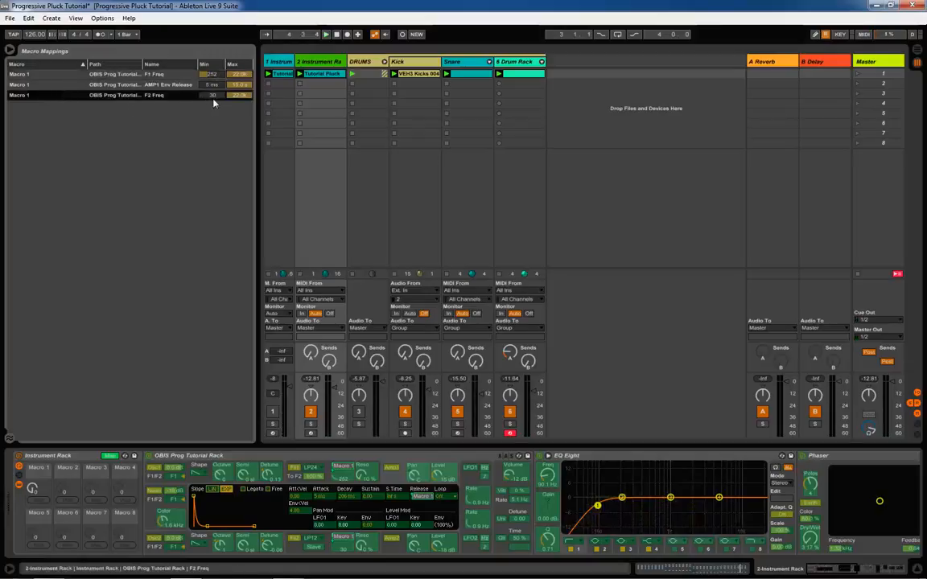
pyautogui.moveTo(214, 97); pyautogui.dragTo(214, 67)
# Step: During playback, lower the Macro 1 maximum for AMP1 Env Release to 5 ms and try turning Macro 1
pyautogui.click(169, 75)
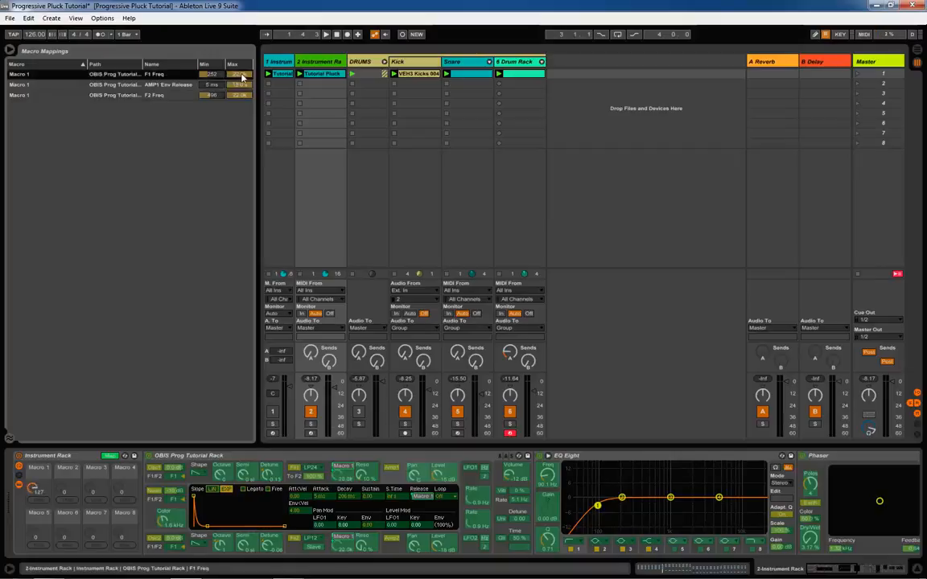
pyautogui.press('space')
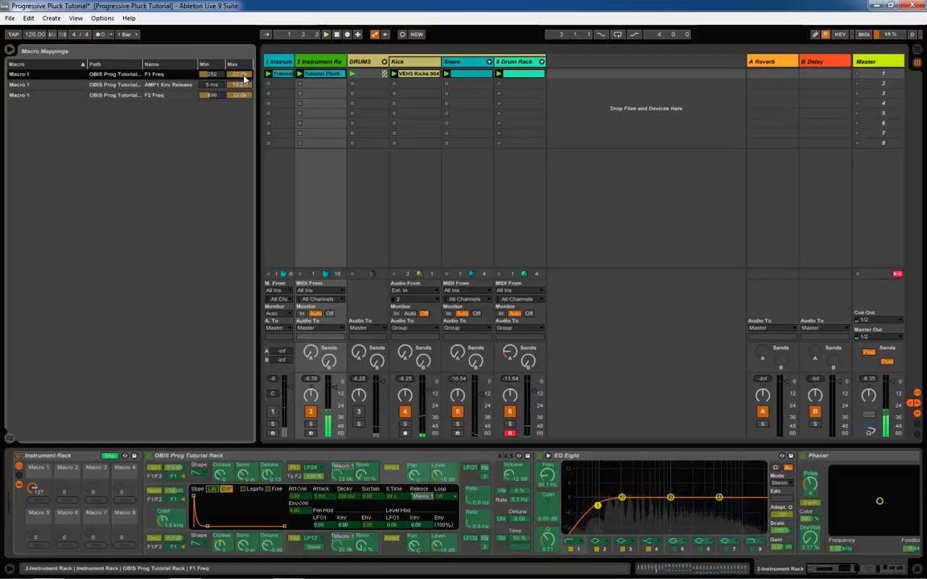
pyautogui.click(237, 88)
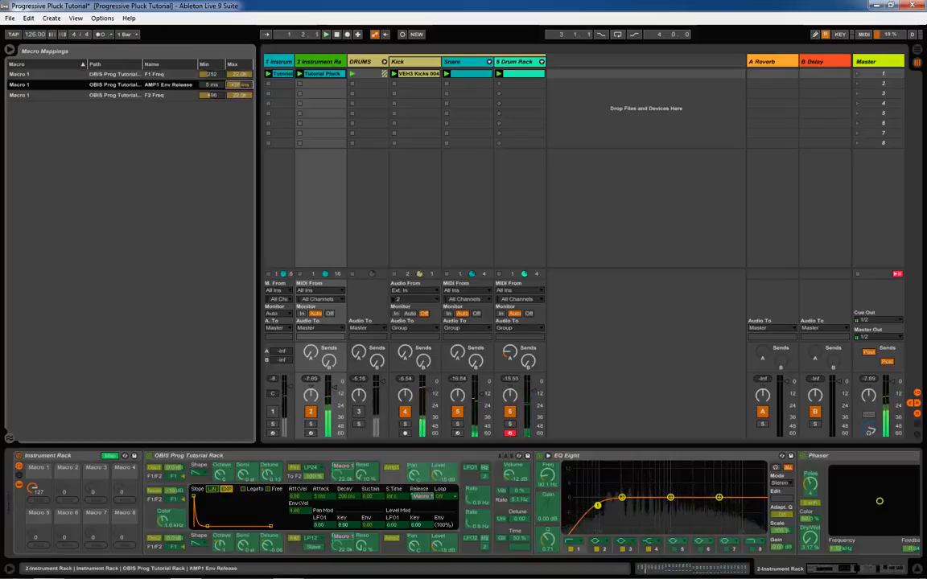
pyautogui.moveTo(239, 85); pyautogui.dragTo(246, 93)
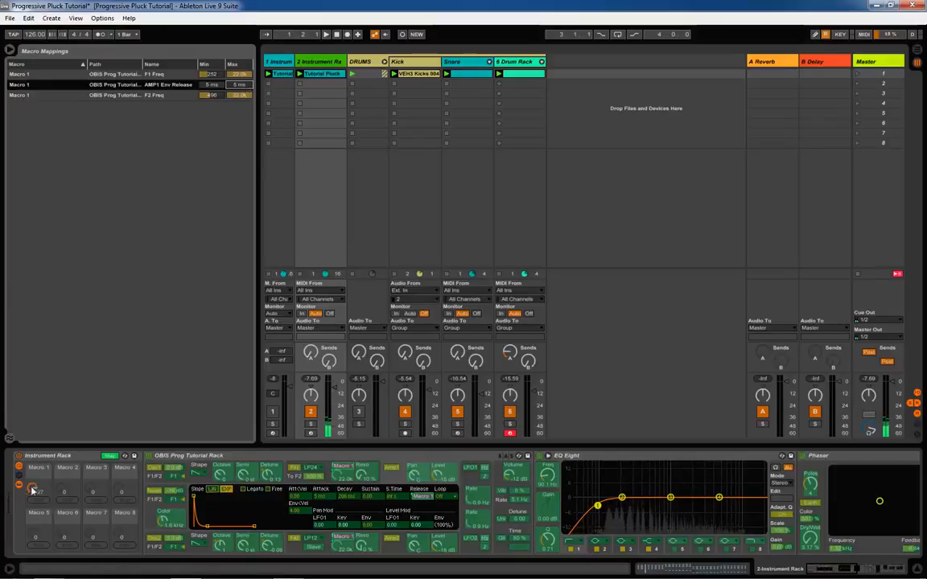
pyautogui.moveTo(33, 489); pyautogui.dragTo(34, 505)
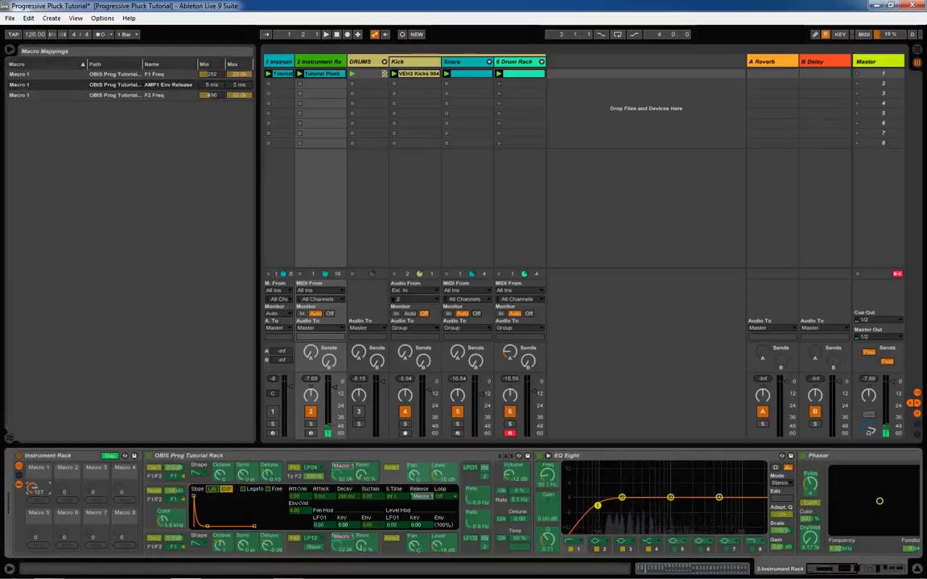
# Step: Audition the pluck and raise the Macro 1 maximum for AMP1 Env Release to about 66 ms
pyautogui.click(233, 85)
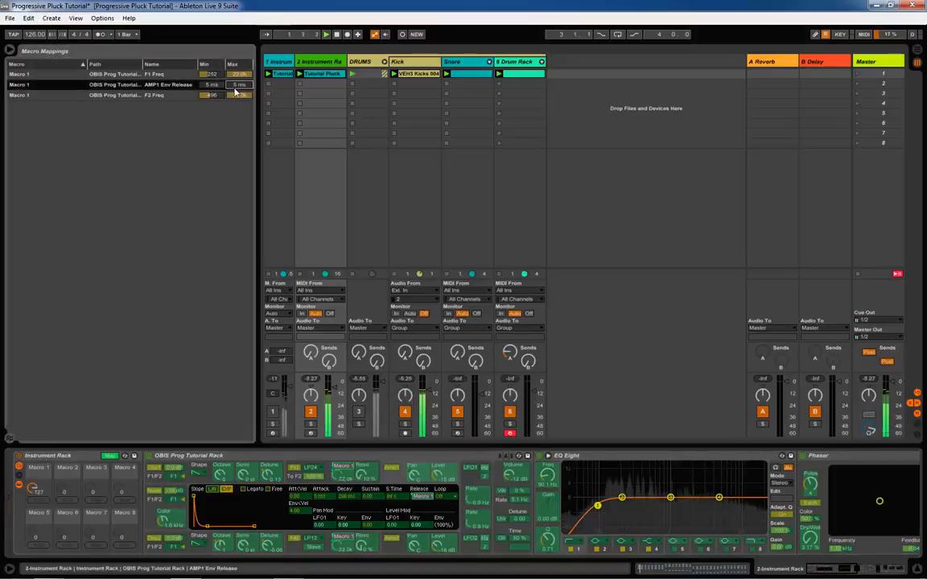
pyautogui.moveTo(238, 85); pyautogui.dragTo(238, 70)
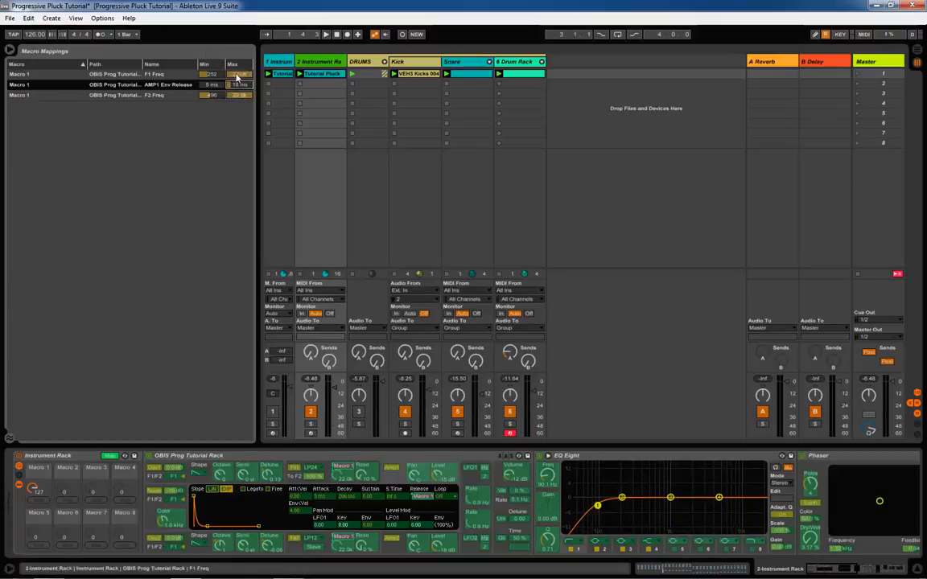
pyautogui.moveTo(237, 85); pyautogui.dragTo(236, 78)
pyautogui.press('space')
pyautogui.moveTo(237, 86); pyautogui.dragTo(236, 93)
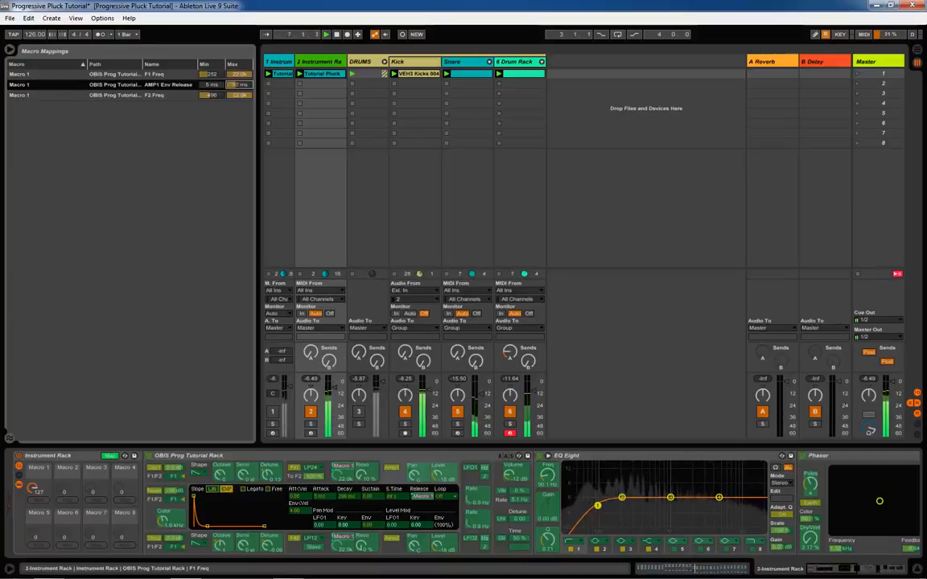
pyautogui.moveTo(235, 85); pyautogui.dragTo(235, 90)
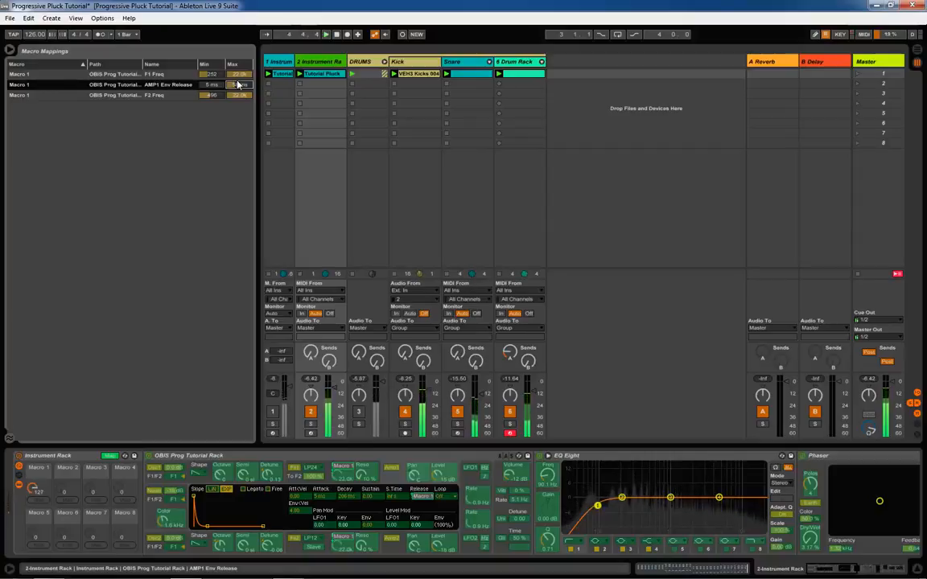
pyautogui.moveTo(238, 88); pyautogui.dragTo(238, 84)
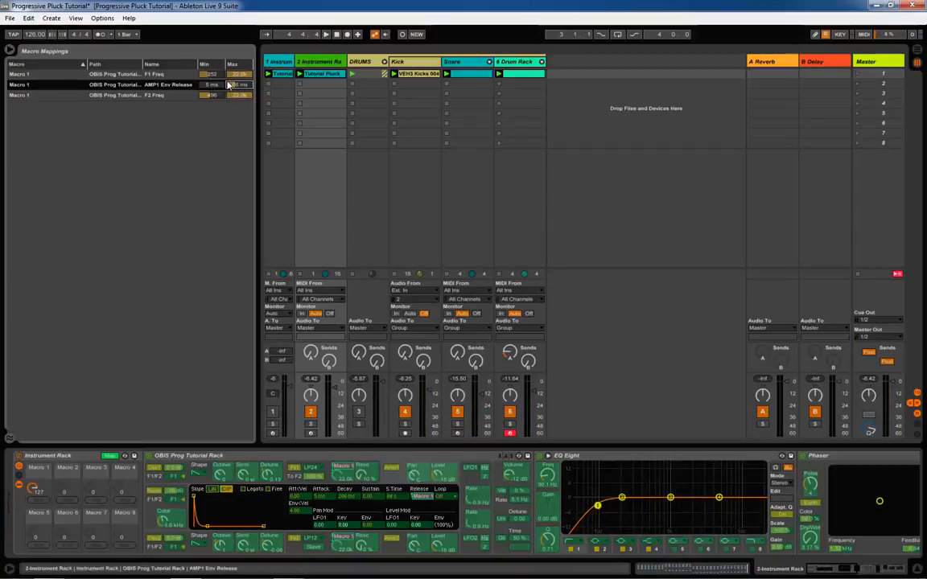
# Step: During playback, set the Macro 1 ranges to 195–6.4k for F1 Freq and 550–3.3k for F2 Freq, and the release maximum to 141 ms
pyautogui.click(158, 73)
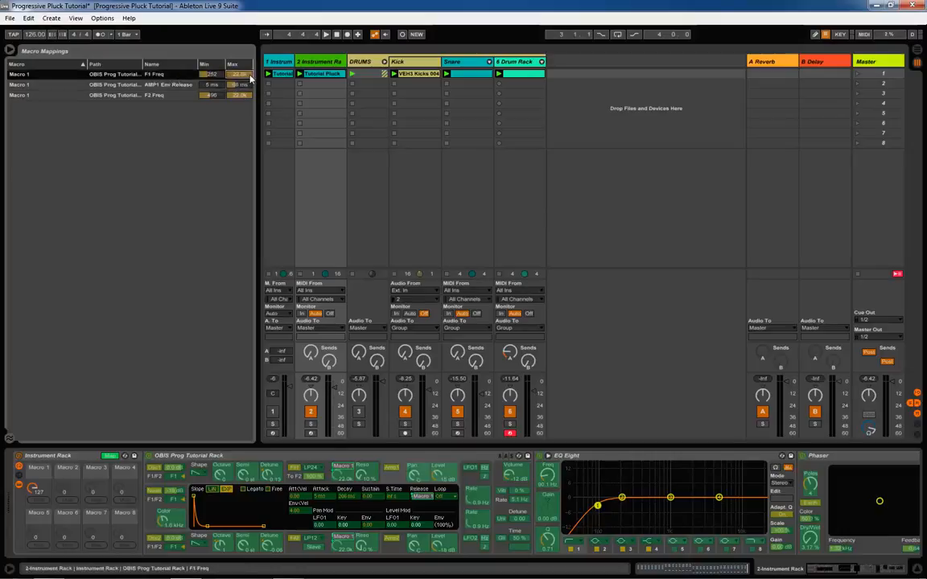
pyautogui.moveTo(250, 76); pyautogui.dragTo(239, 121)
pyautogui.press('space')
pyautogui.moveTo(239, 74)
pyautogui.mouseDown()
pyautogui.moveTo(239, 104)
pyautogui.moveTo(237, 66)
pyautogui.mouseUp()
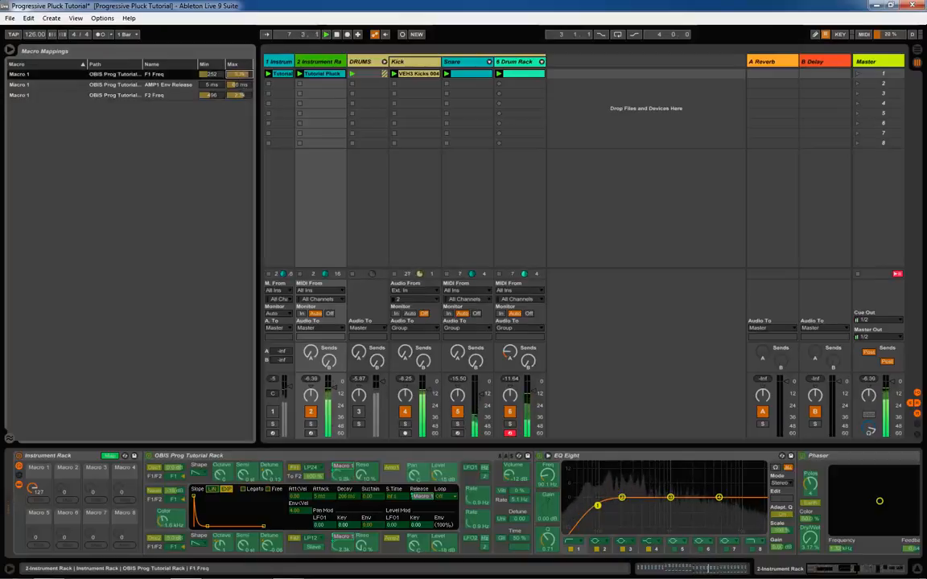
pyautogui.moveTo(239, 97); pyautogui.dragTo(213, 93)
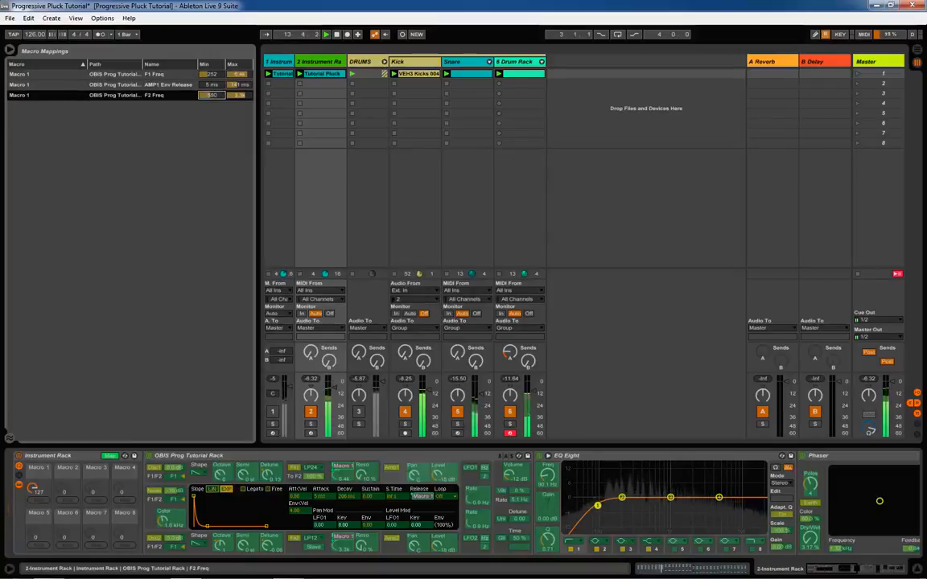
pyautogui.moveTo(223, 76); pyautogui.dragTo(228, 78)
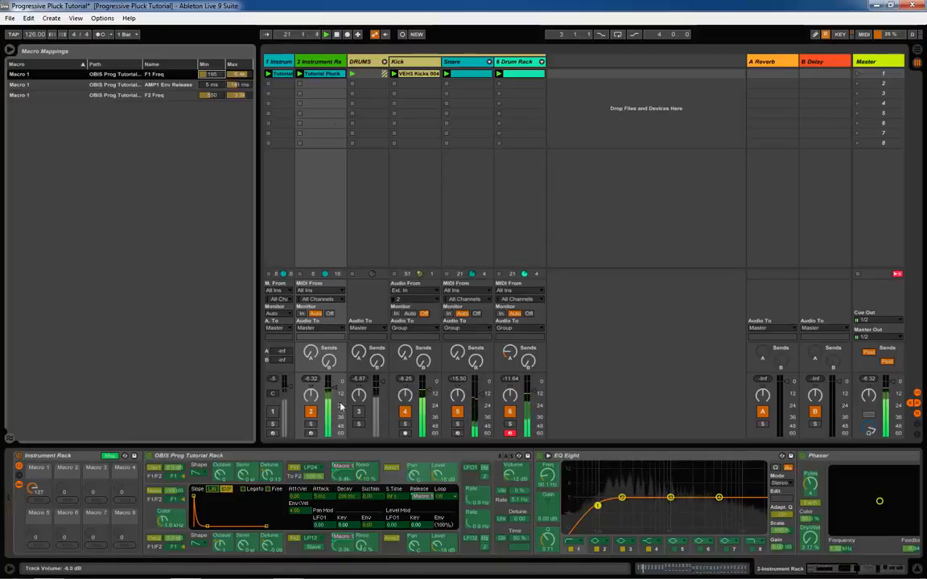
# Step: Unmute the DRUMS group, bring Macro 1 down to 0 during playback and stop the set
pyautogui.click(360, 413)
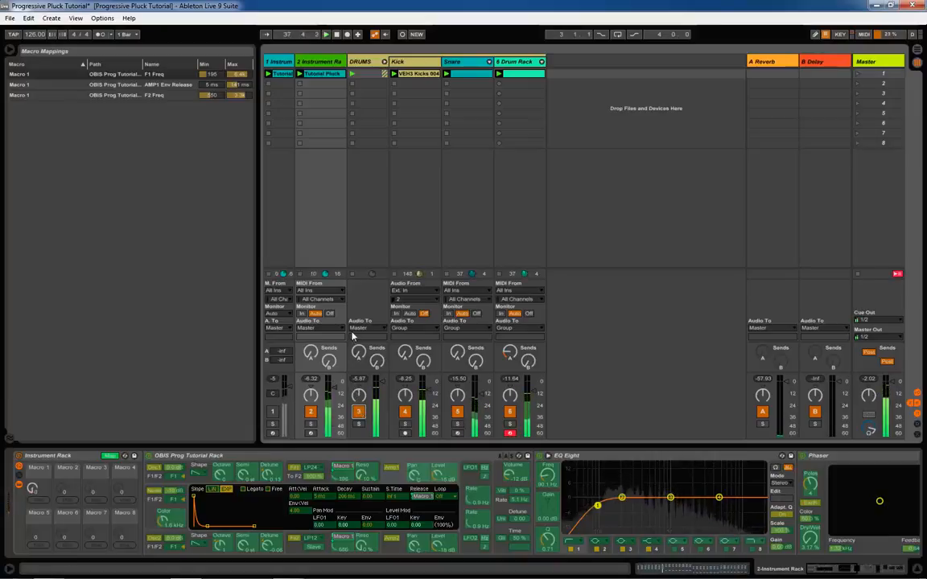
pyautogui.moveTo(729, 568)
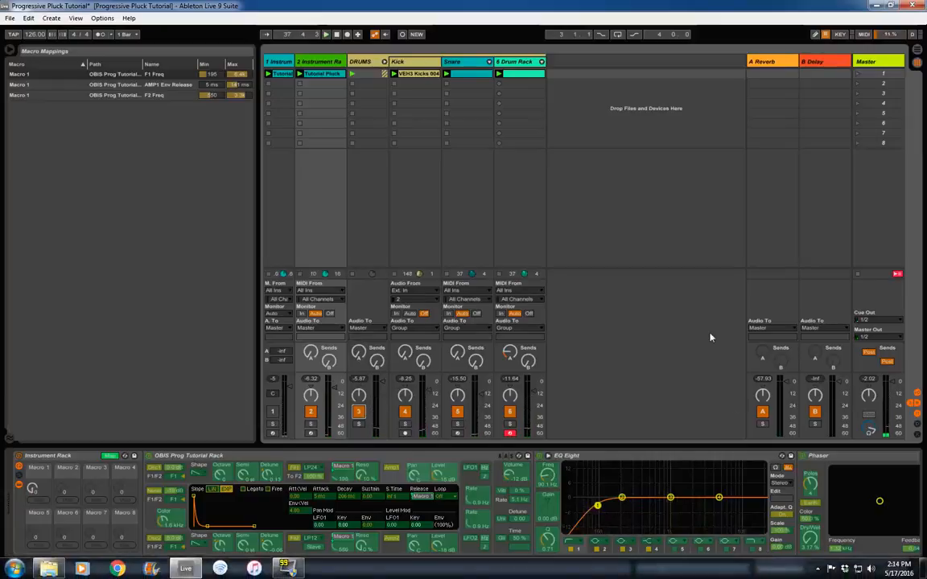